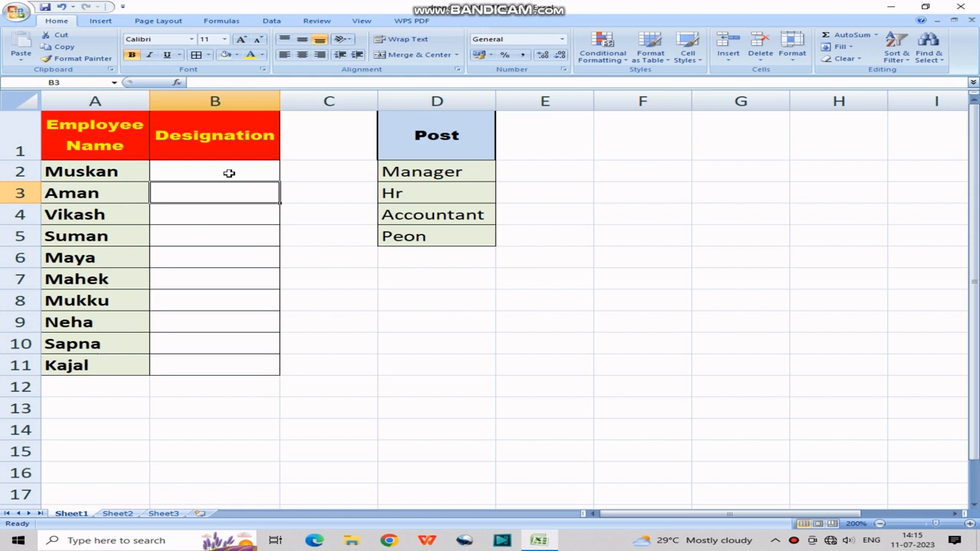
{"action": "left_click", "coordinate": [209, 174]}
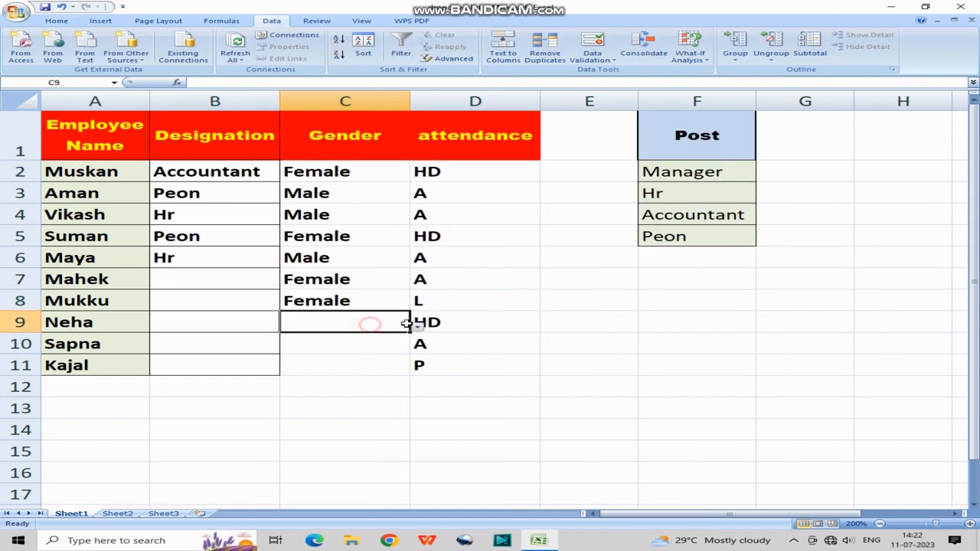
Set the gender in cell C9 to Female from its in-cell list
{"action": "left_click", "coordinate": [417, 327]}
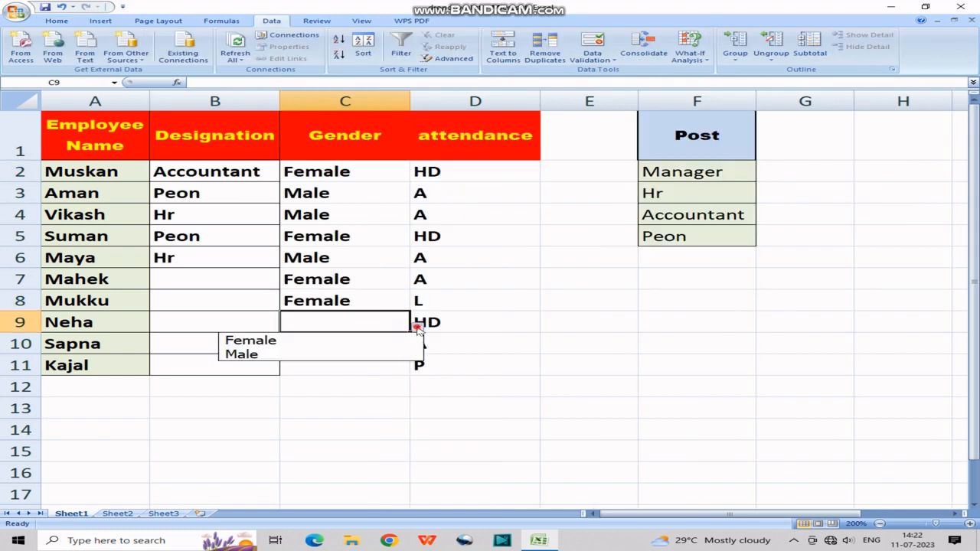
{"action": "left_click", "coordinate": [368, 339]}
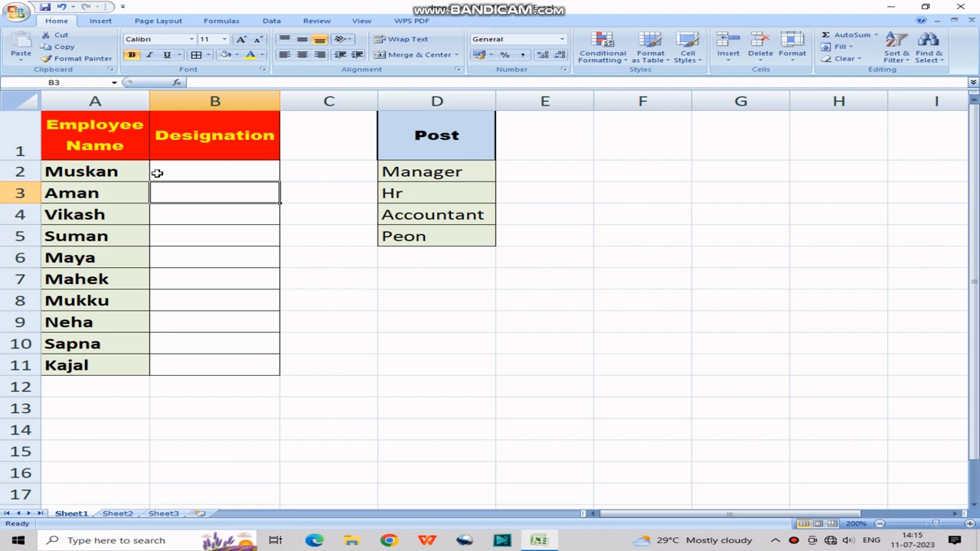
{"action": "left_click", "coordinate": [208, 174]}
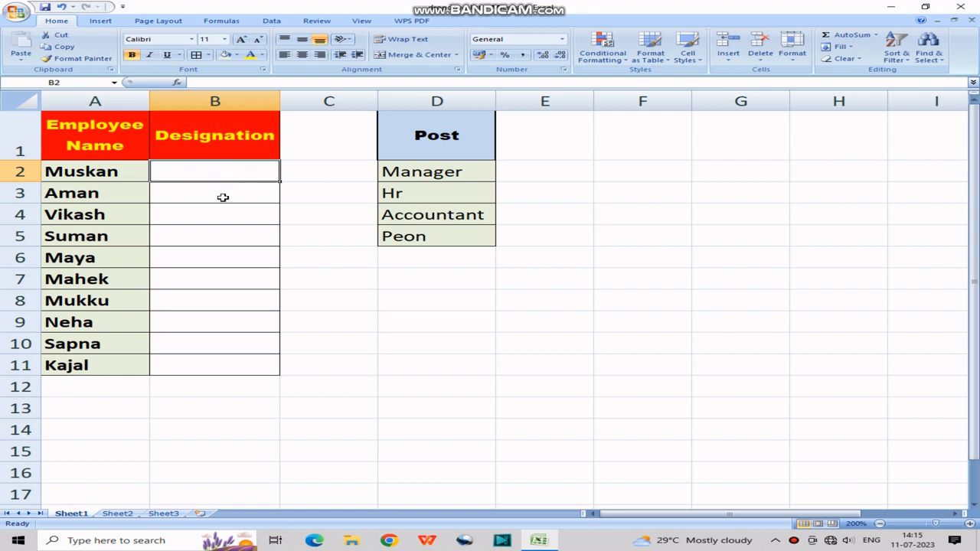
{"action": "left_click_drag", "start_coordinate": [229, 182], "coordinate": [240, 371]}
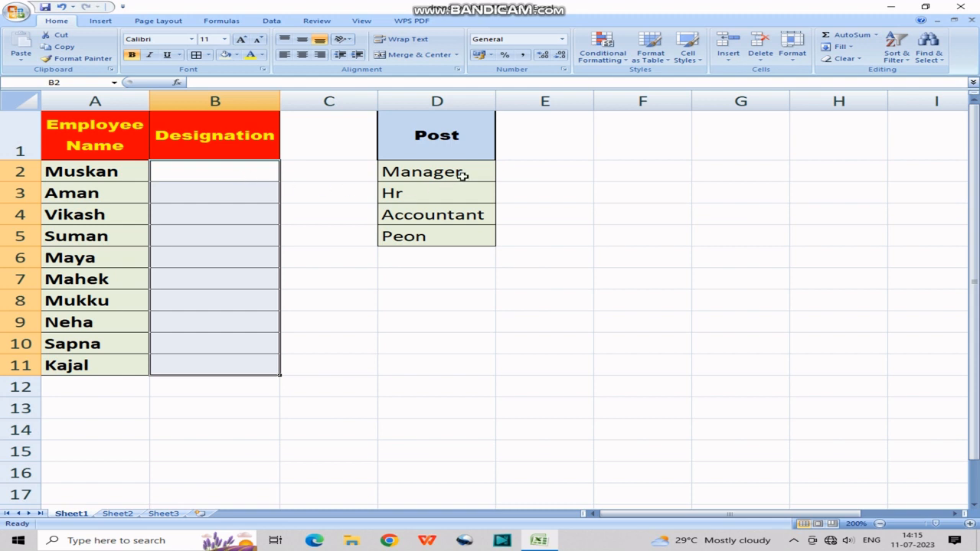
{"action": "left_click_drag", "start_coordinate": [464, 172], "coordinate": [429, 223]}
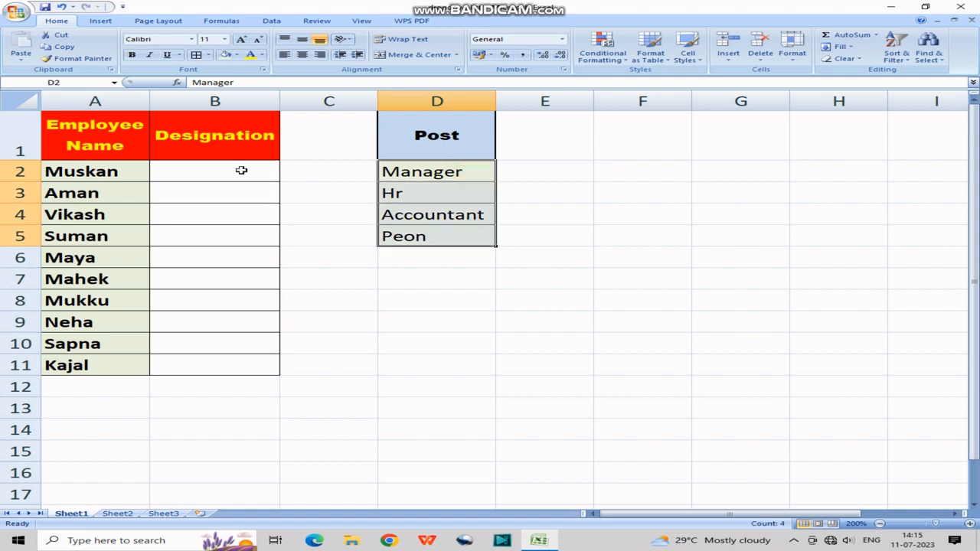
Open the Data Validation settings for the Designation cells B2:B11
{"action": "left_click_drag", "start_coordinate": [241, 170], "coordinate": [264, 358]}
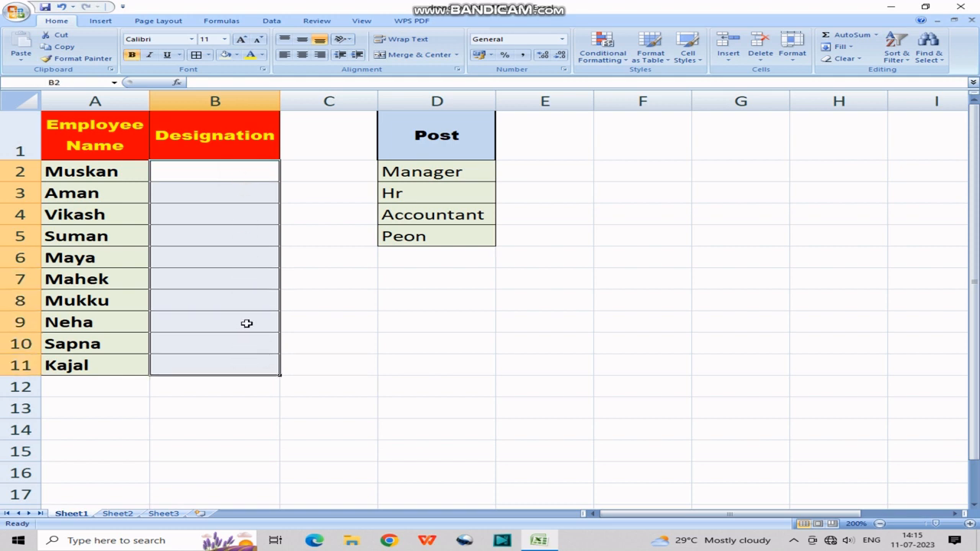
{"action": "left_click", "coordinate": [271, 21]}
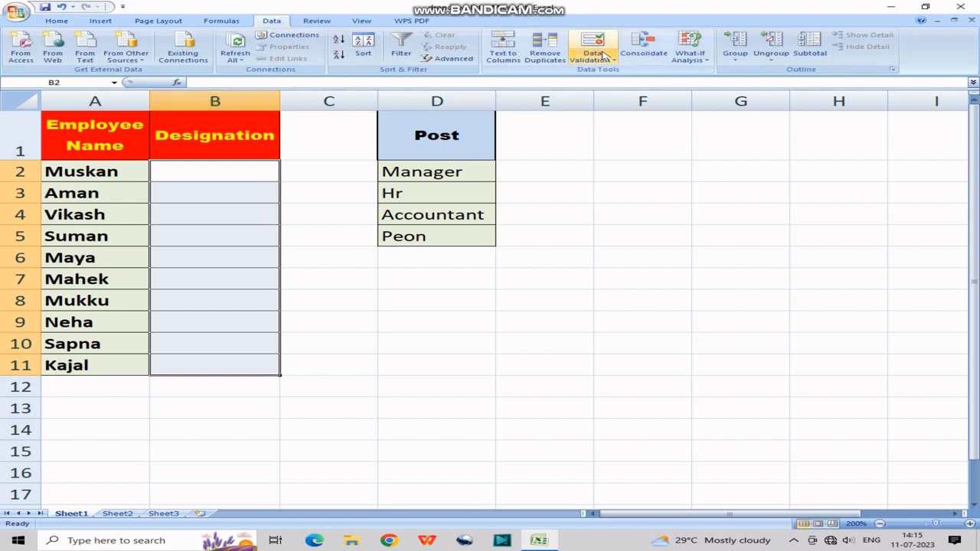
{"action": "left_click", "coordinate": [604, 57]}
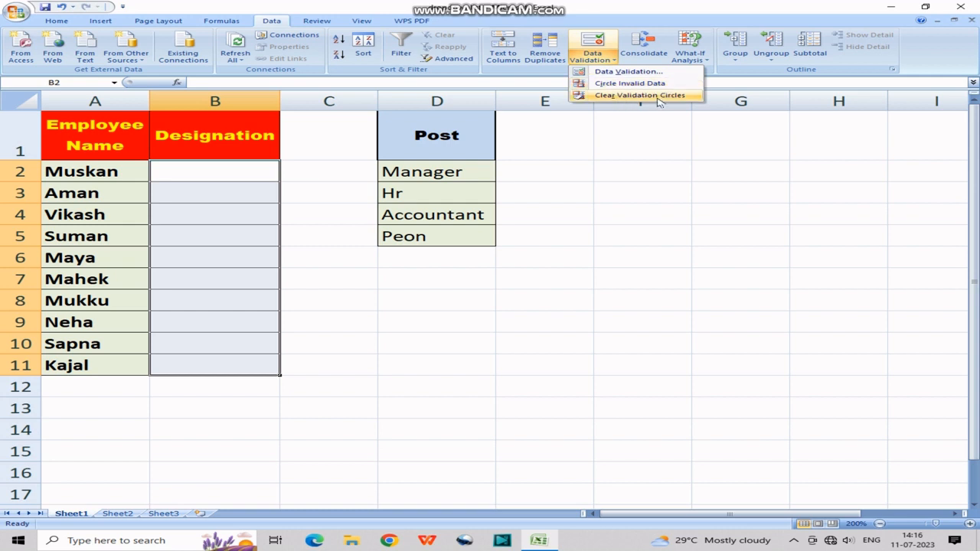
{"action": "left_click", "coordinate": [625, 72]}
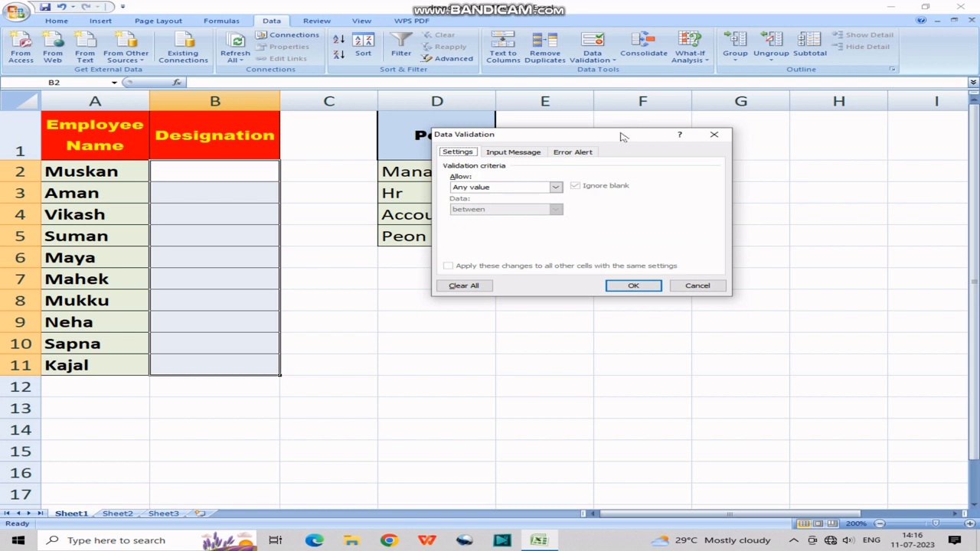
Look through the input message and error alert options of the data validation, then return to its validation criteria
{"action": "left_click_drag", "start_coordinate": [622, 137], "coordinate": [692, 174]}
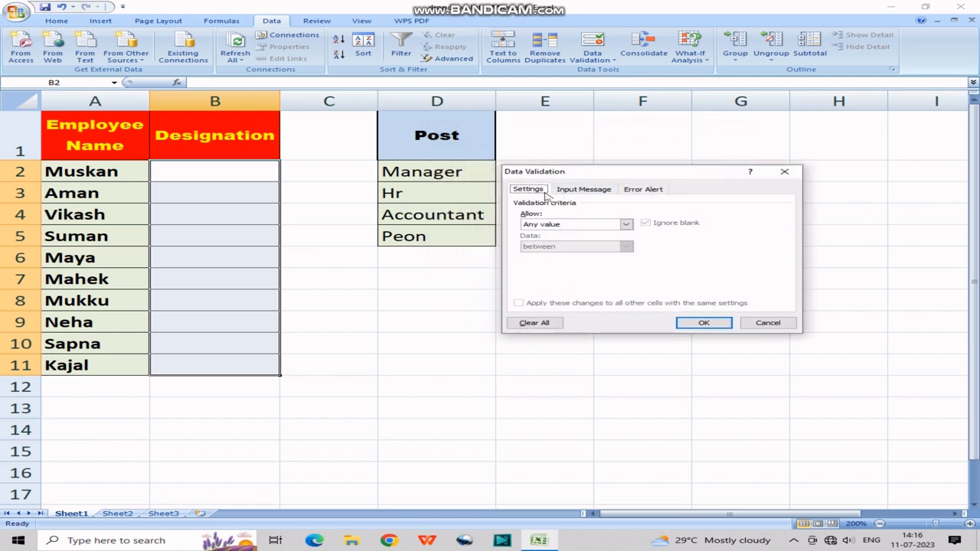
{"action": "left_click", "coordinate": [580, 192]}
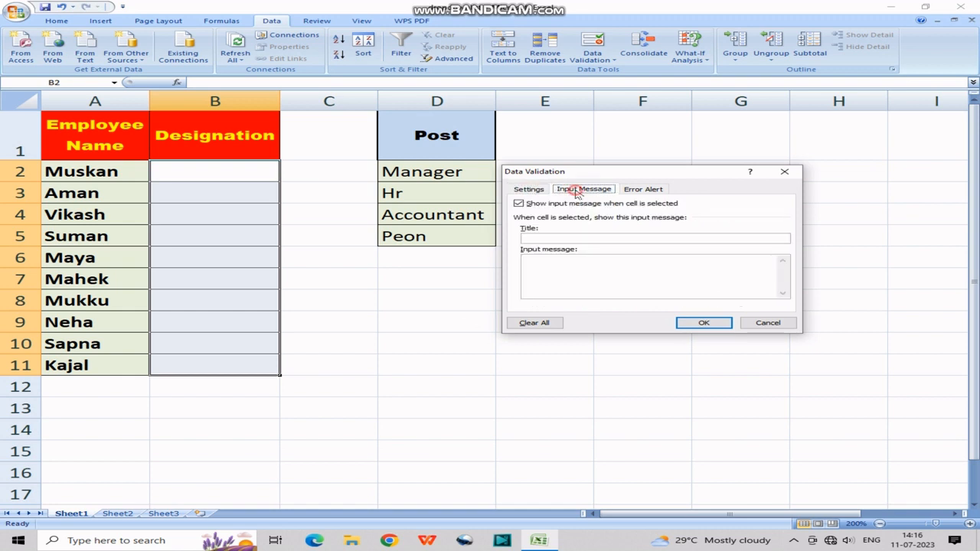
{"action": "left_click", "coordinate": [633, 192]}
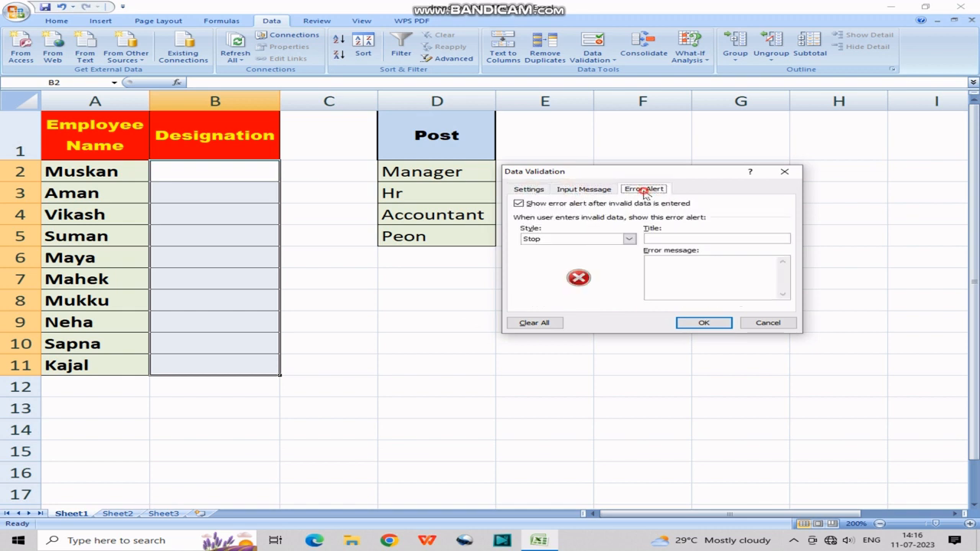
{"action": "left_click", "coordinate": [585, 192]}
{"action": "left_click", "coordinate": [651, 191]}
{"action": "left_click", "coordinate": [584, 191]}
{"action": "left_click", "coordinate": [535, 190]}
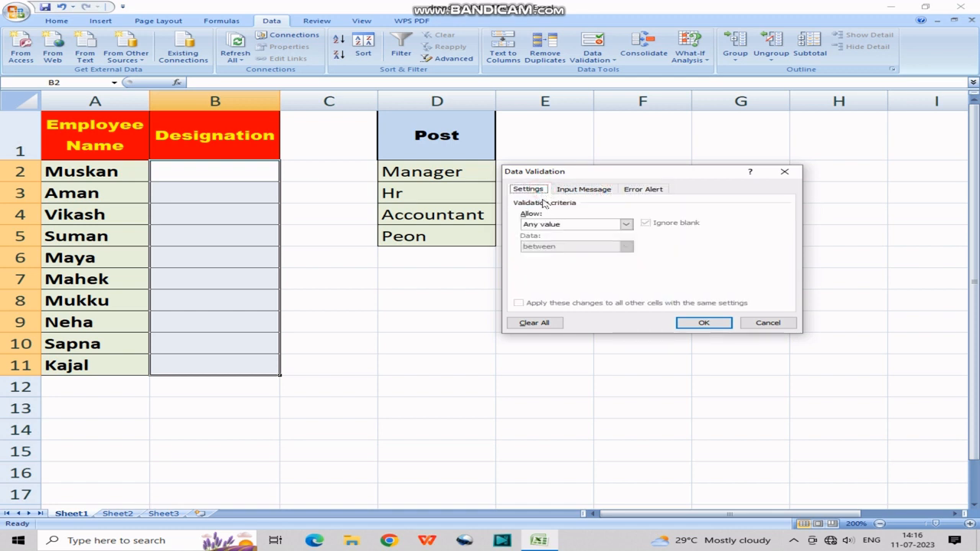
Restrict the Designation cells to a List validation whose source is the posts in =$D$2:$D$5
{"action": "left_click_drag", "start_coordinate": [594, 172], "coordinate": [656, 157]}
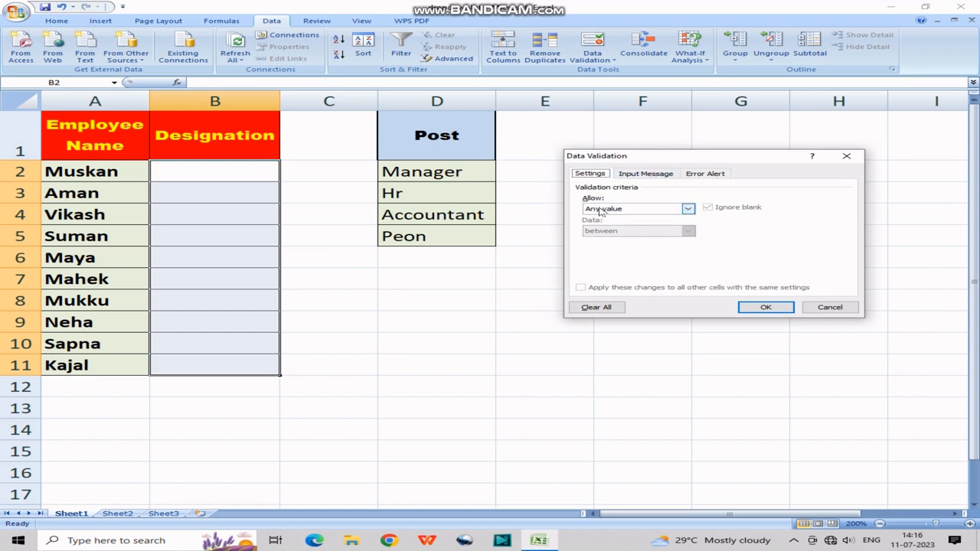
{"action": "left_click", "coordinate": [690, 210]}
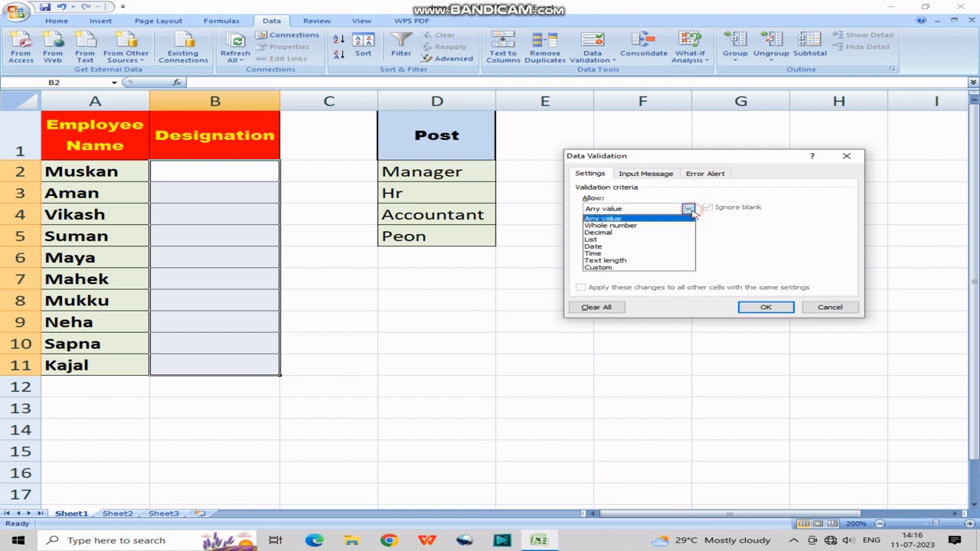
{"action": "left_click", "coordinate": [643, 239]}
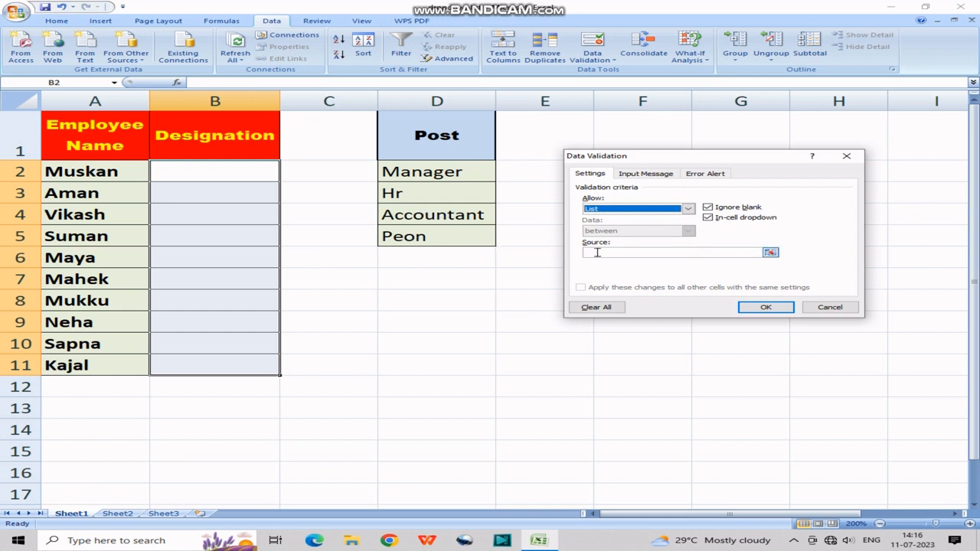
{"action": "left_click", "coordinate": [621, 254]}
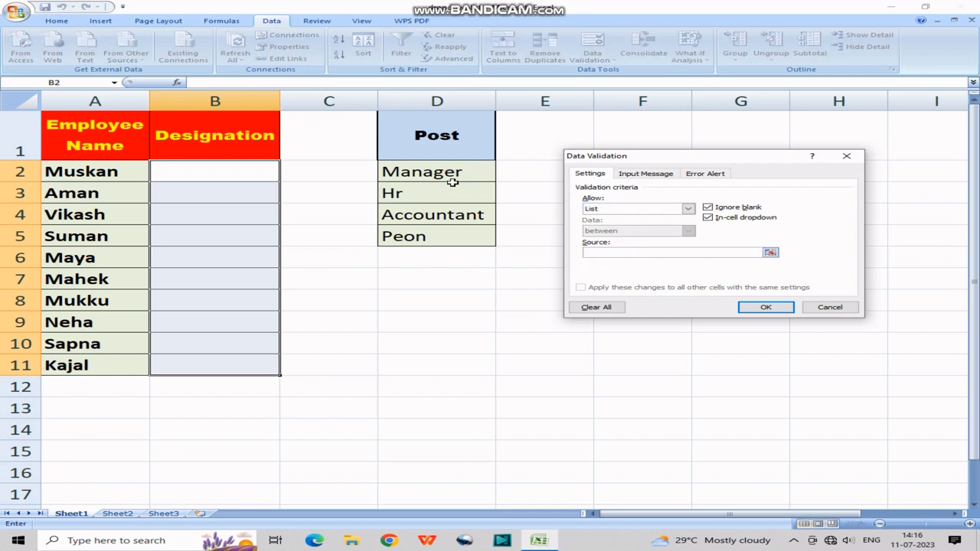
{"action": "left_click_drag", "start_coordinate": [459, 172], "coordinate": [477, 231]}
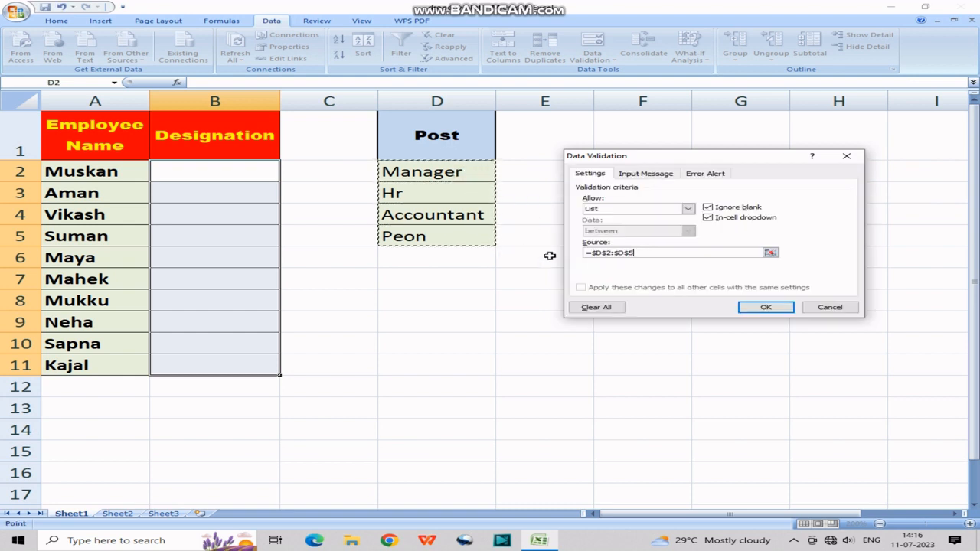
{"action": "left_click", "coordinate": [787, 314]}
Check the Designation cells B2 through B8 one by one for an in-cell dropdown
{"action": "left_click", "coordinate": [247, 177]}
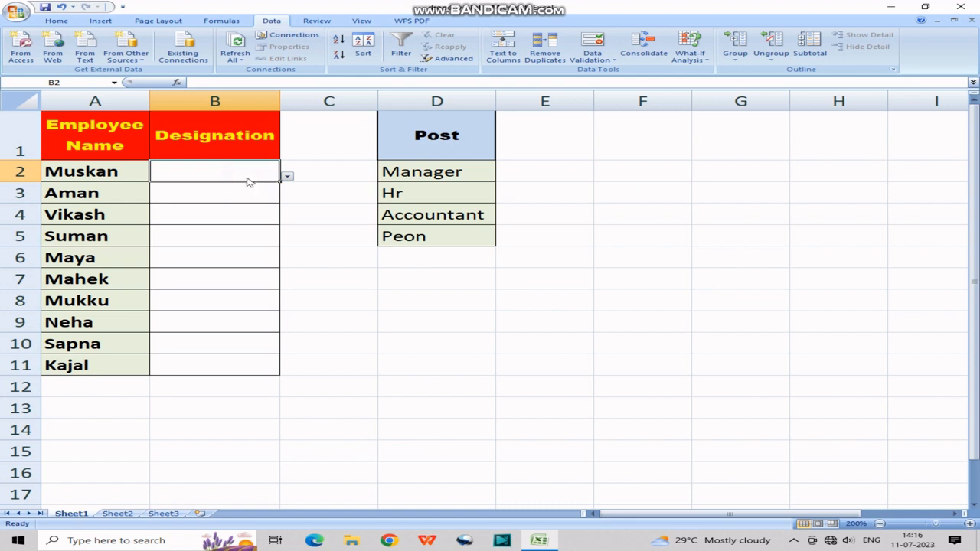
{"action": "left_click", "coordinate": [249, 193]}
{"action": "left_click", "coordinate": [256, 214]}
{"action": "left_click", "coordinate": [258, 236]}
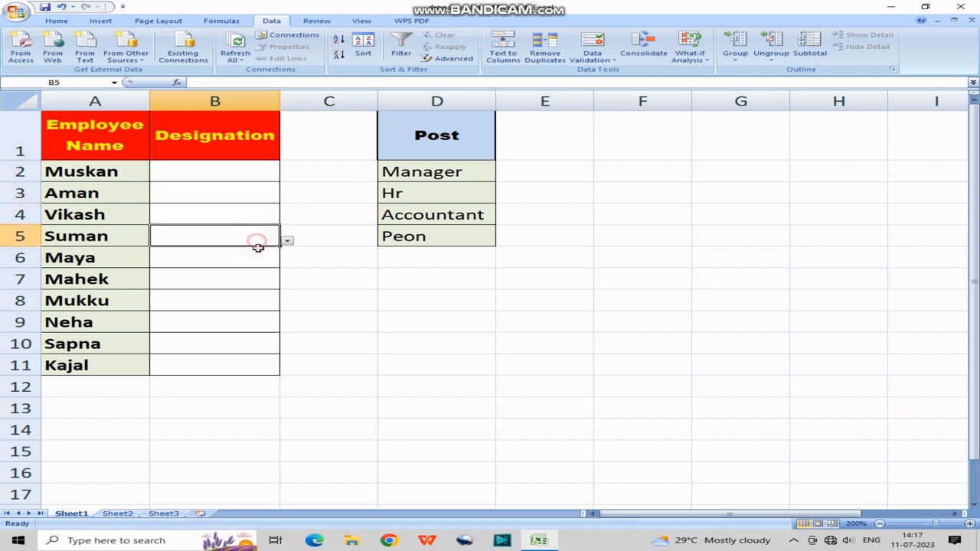
{"action": "left_click", "coordinate": [261, 259]}
{"action": "left_click", "coordinate": [261, 280]}
{"action": "left_click", "coordinate": [259, 301]}
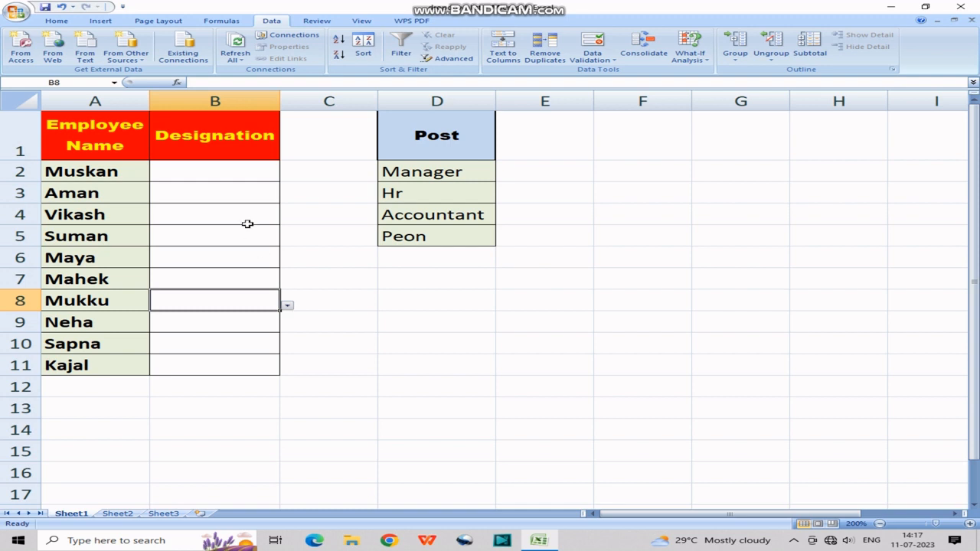
Choose Accountant as the designation in B2 and Peon in B3 from their in-cell lists
{"action": "left_click", "coordinate": [205, 173]}
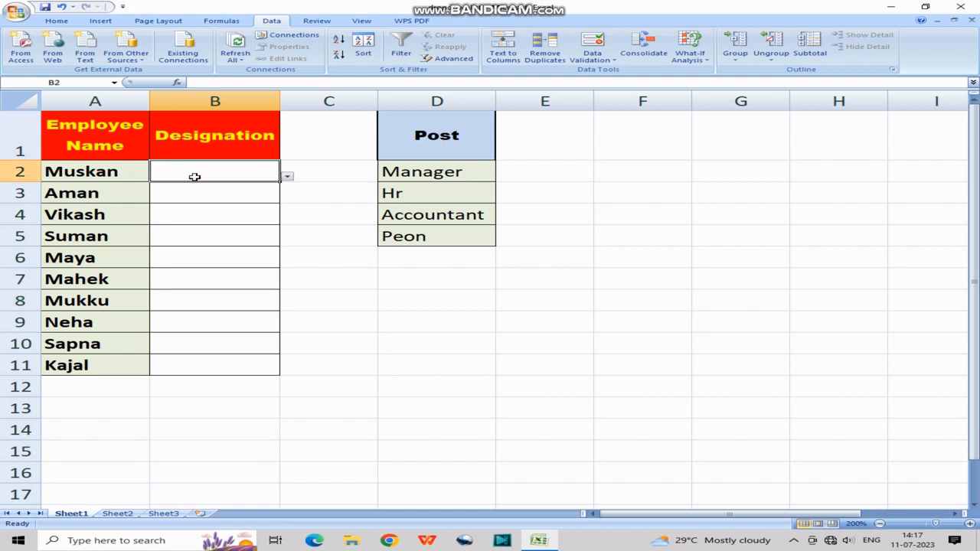
{"action": "left_click", "coordinate": [288, 177]}
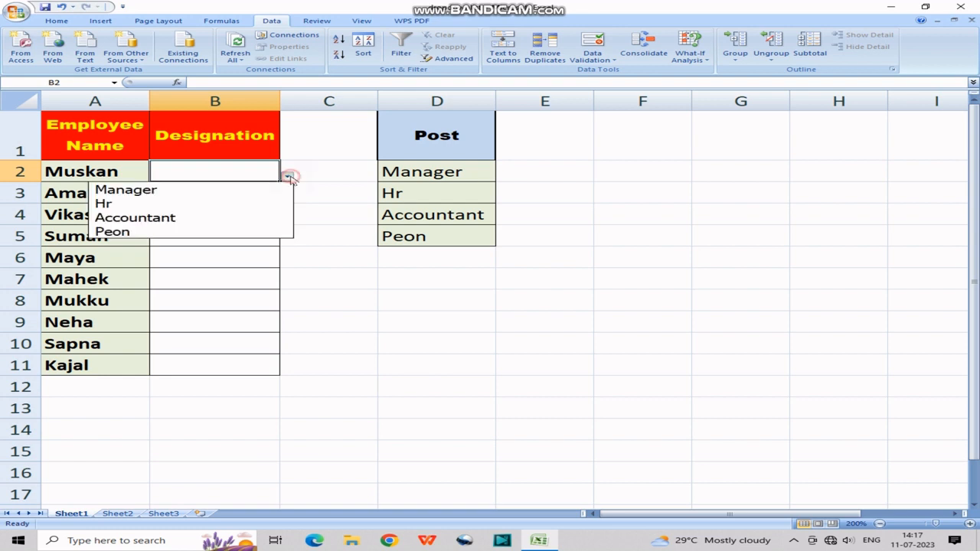
{"action": "left_click", "coordinate": [243, 220]}
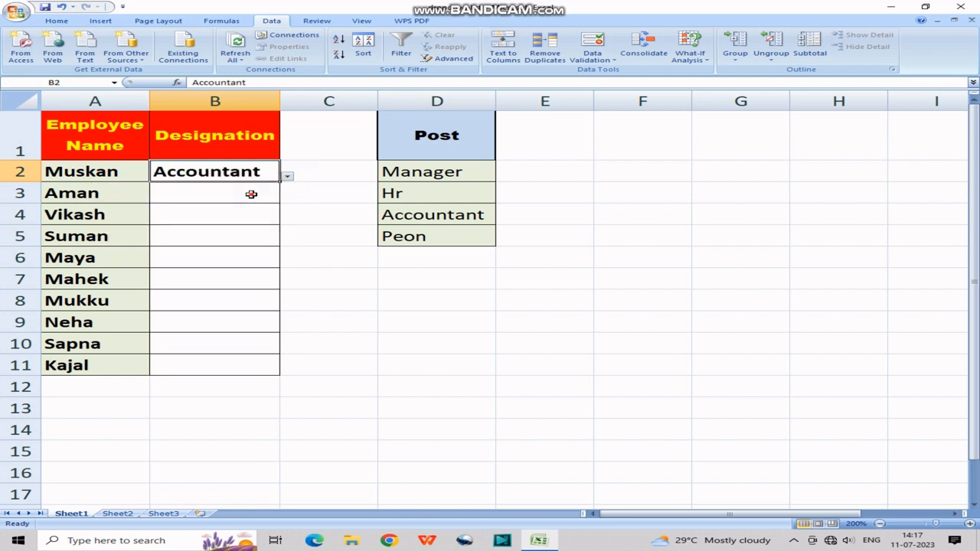
{"action": "left_click", "coordinate": [255, 194]}
{"action": "left_click", "coordinate": [287, 197]}
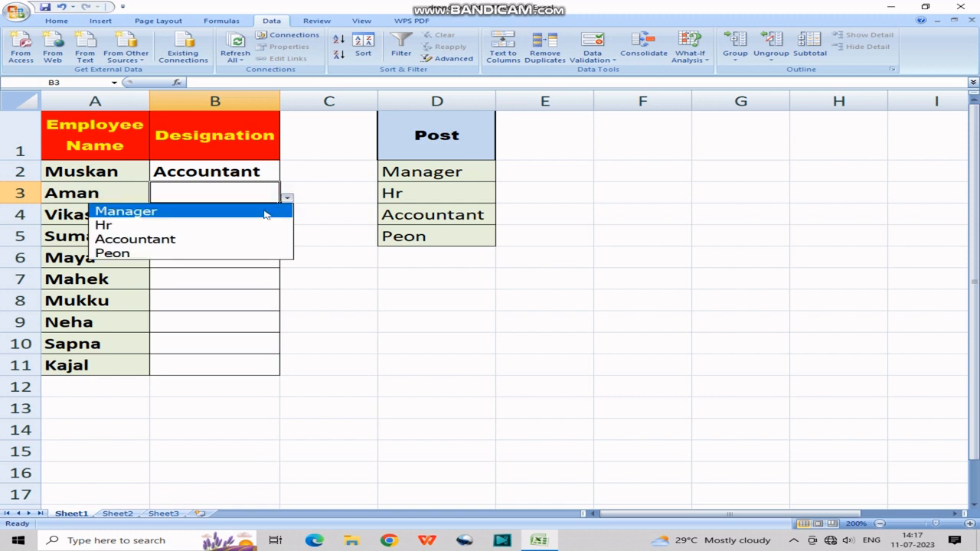
{"action": "left_click", "coordinate": [242, 252]}
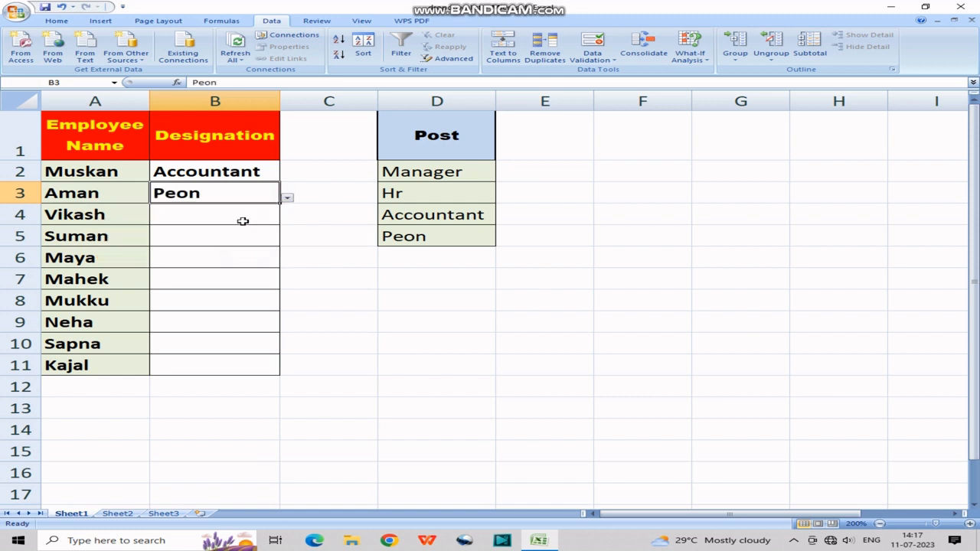
Choose Hr as the designation in B4 and Peon in B5 from their in-cell lists
{"action": "left_click", "coordinate": [243, 215]}
{"action": "left_click", "coordinate": [288, 221]}
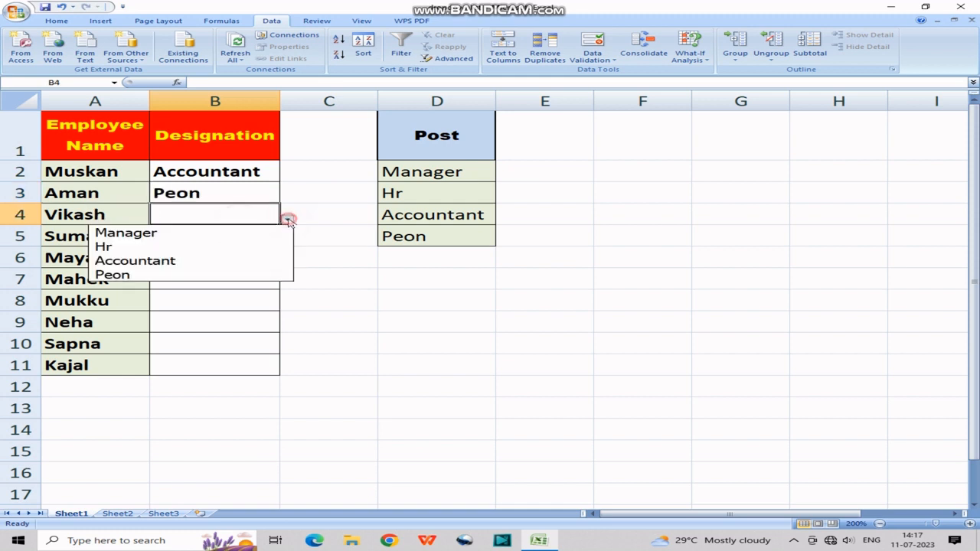
{"action": "left_click", "coordinate": [245, 247]}
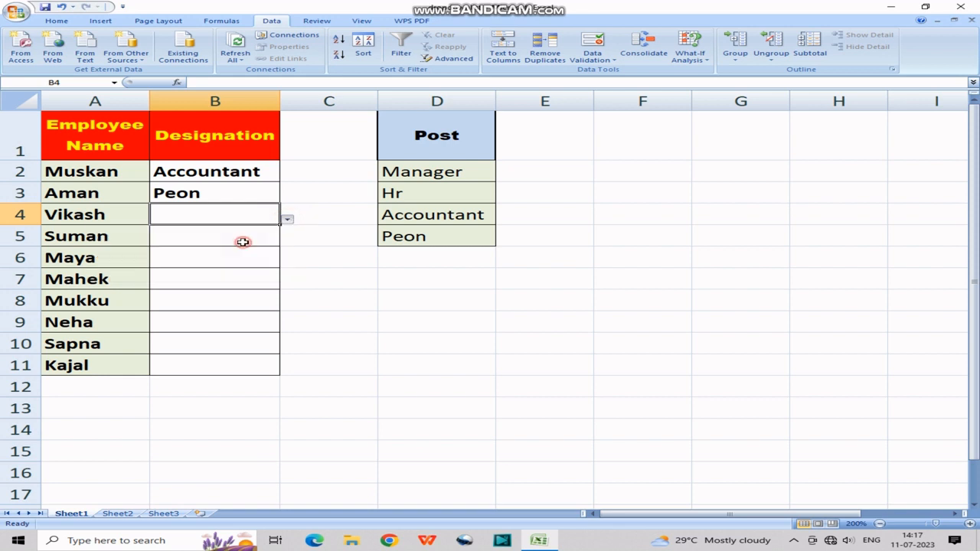
{"action": "left_click", "coordinate": [244, 239]}
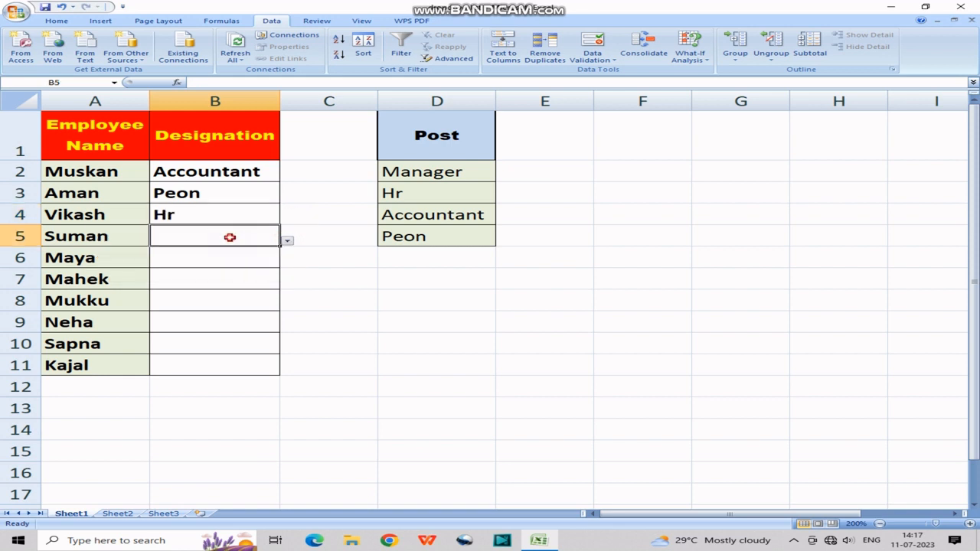
{"action": "left_click", "coordinate": [287, 241]}
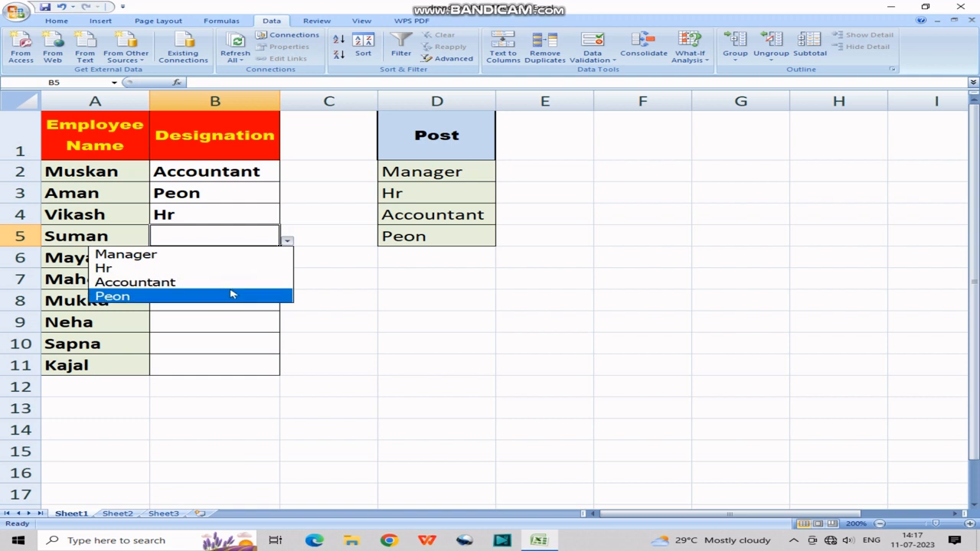
{"action": "left_click", "coordinate": [230, 296]}
Choose Hr as the designation in B6 from its in-cell list
{"action": "left_click", "coordinate": [268, 257]}
{"action": "left_click", "coordinate": [287, 263]}
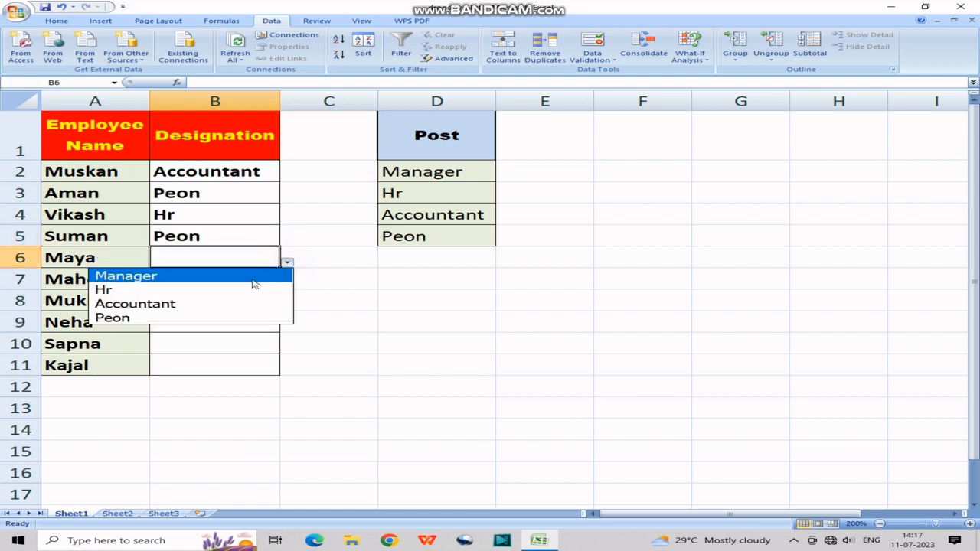
{"action": "left_click", "coordinate": [247, 285]}
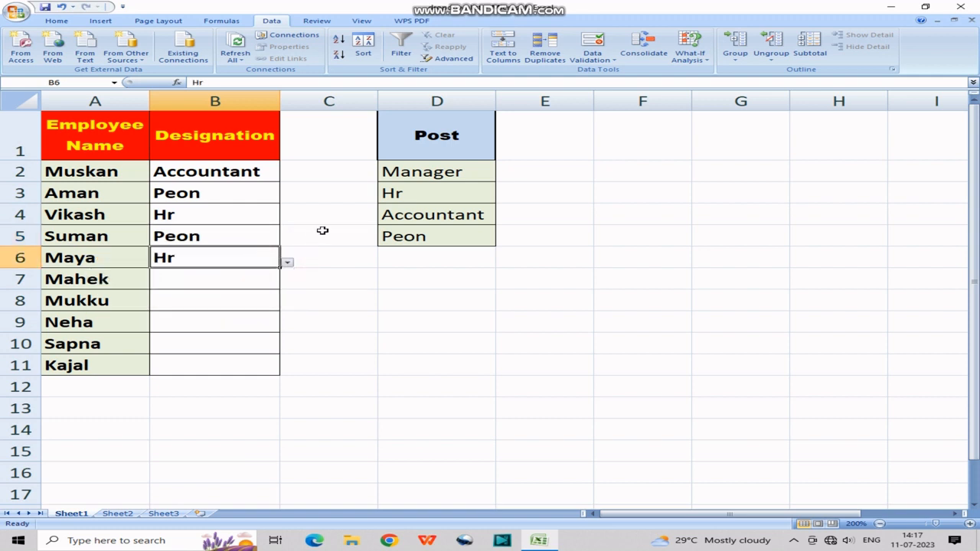
{"action": "left_click", "coordinate": [322, 231]}
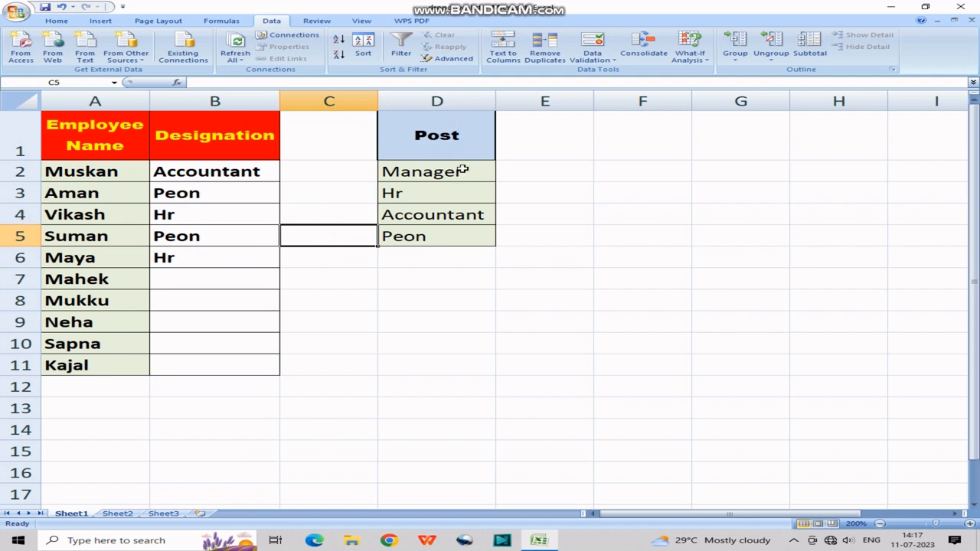
{"action": "left_click_drag", "start_coordinate": [462, 169], "coordinate": [469, 236]}
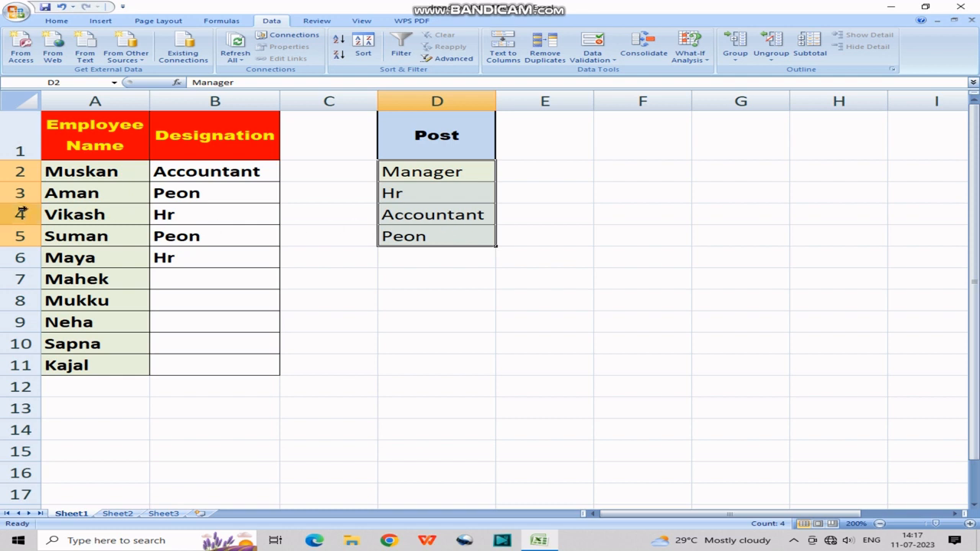
Insert two blank rows above row 3 of the employee table
{"action": "left_click_drag", "start_coordinate": [20, 193], "coordinate": [27, 223]}
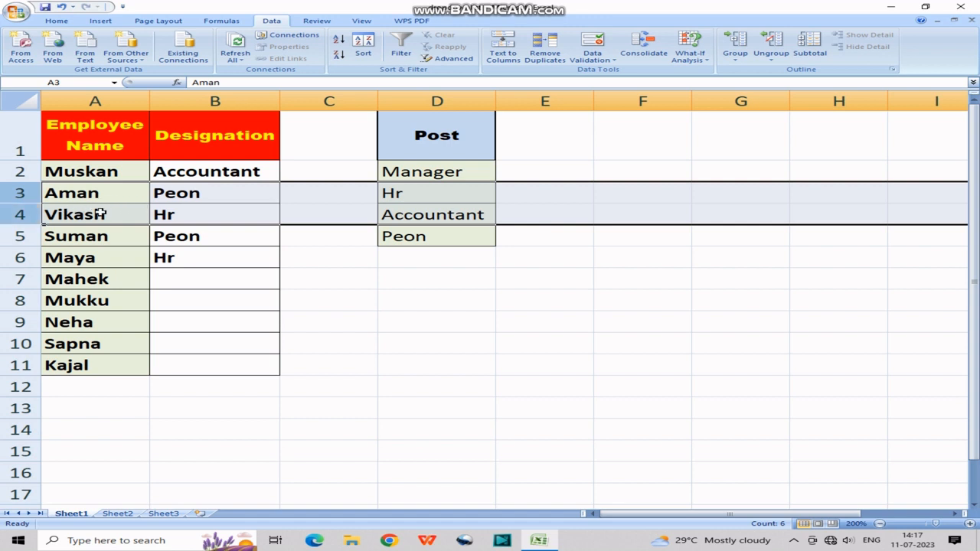
{"action": "right_click", "coordinate": [32, 209]}
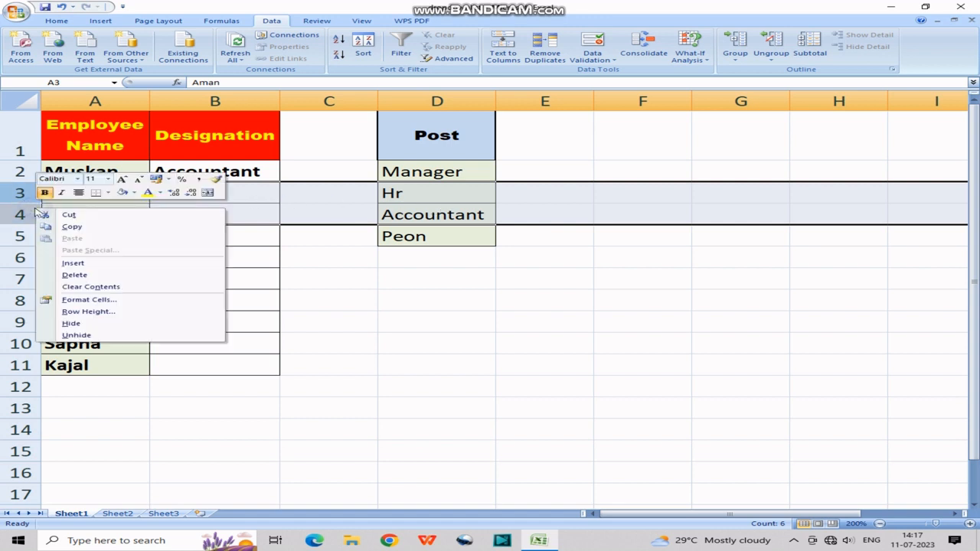
{"action": "left_click", "coordinate": [77, 263]}
{"action": "left_click", "coordinate": [212, 208]}
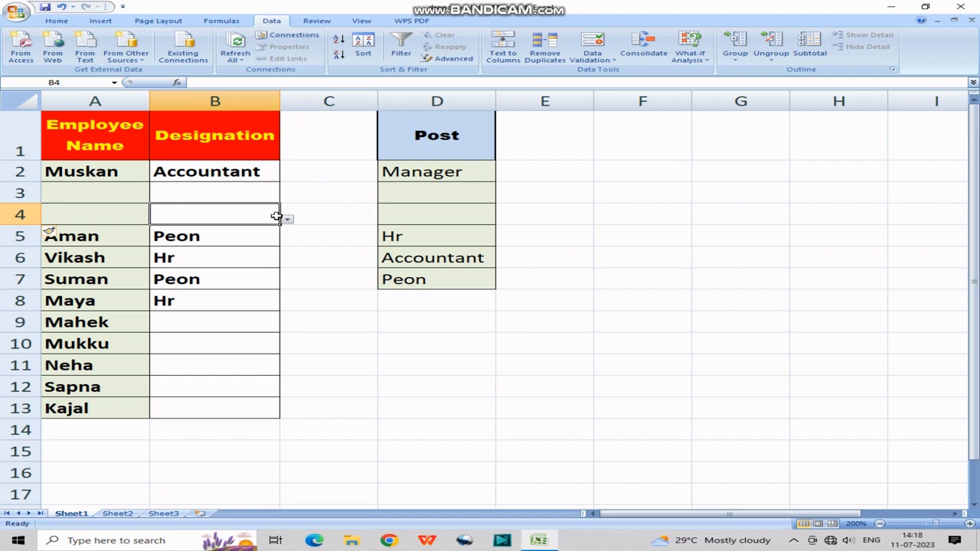
{"action": "left_click", "coordinate": [257, 193]}
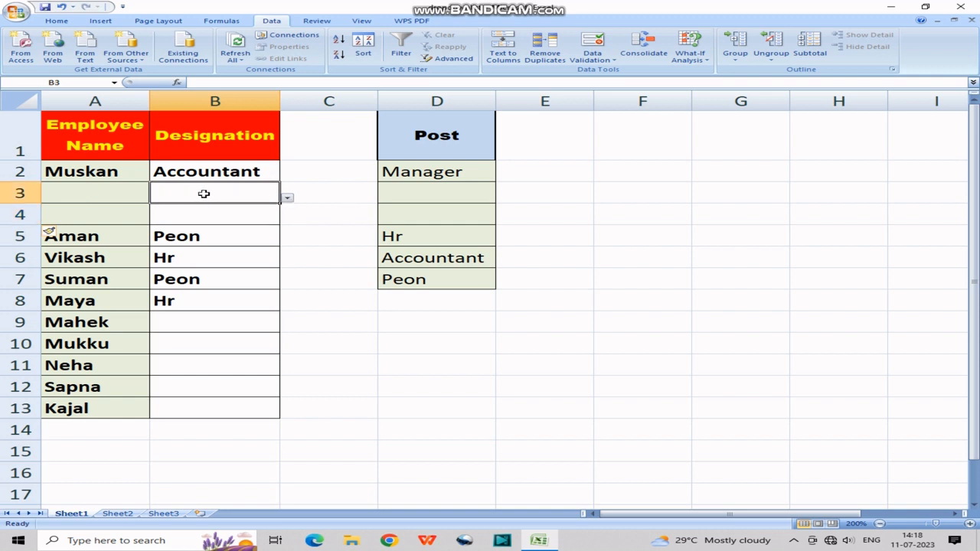
Enter an employee's name in A3, then examine B3's designation list and the blank Post cells D3:D4
{"action": "left_click", "coordinate": [92, 192]}
{"action": "type", "text": "kishan"}
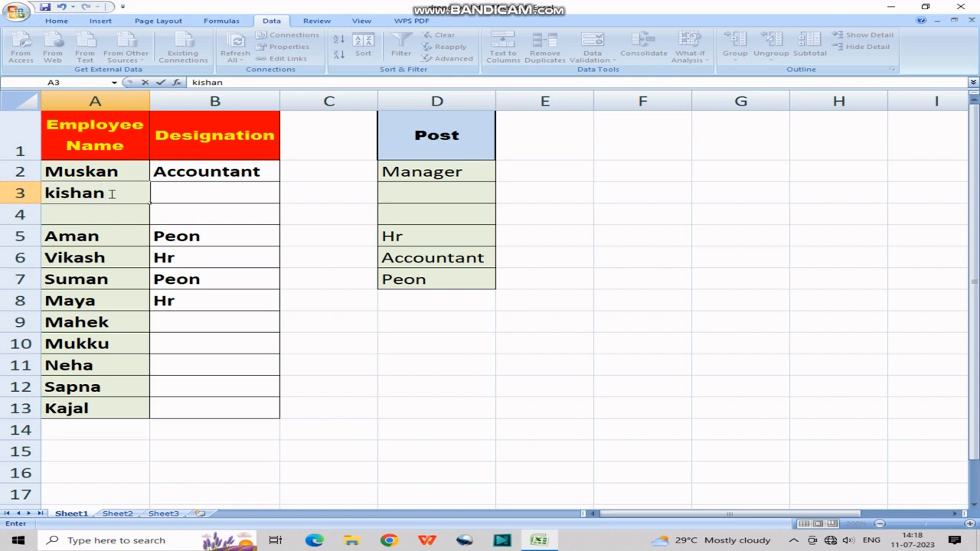
{"action": "key", "text": "Tab"}
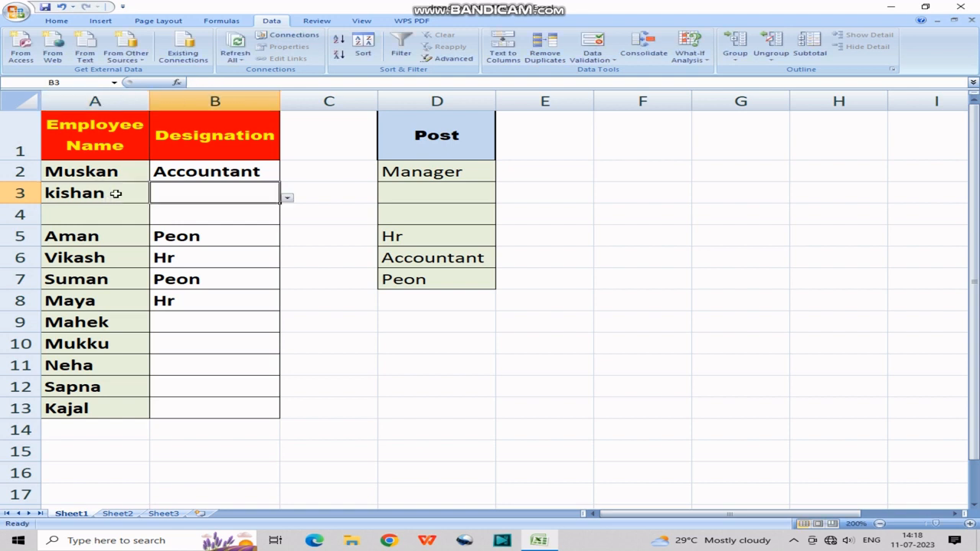
{"action": "left_click", "coordinate": [286, 197]}
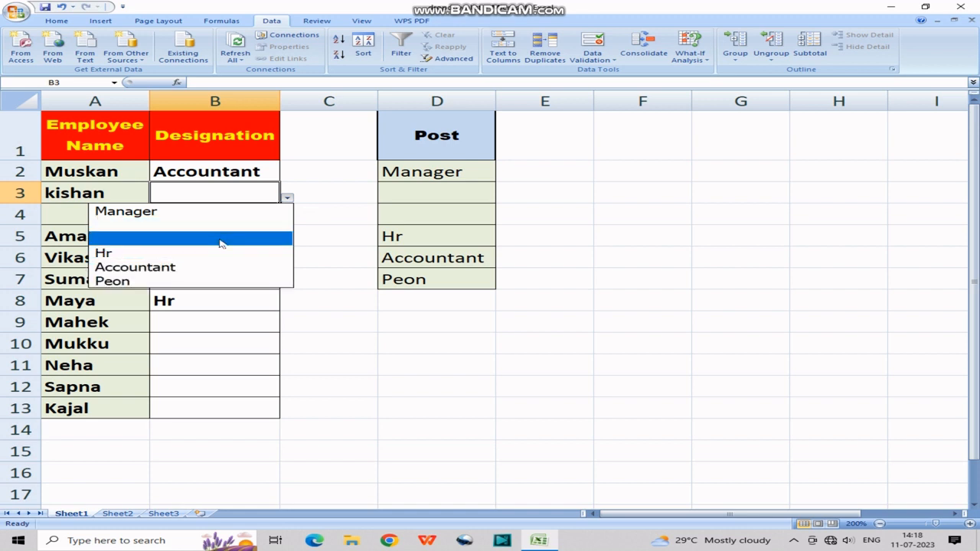
{"action": "left_click", "coordinate": [445, 197]}
{"action": "left_click_drag", "start_coordinate": [448, 193], "coordinate": [450, 213]}
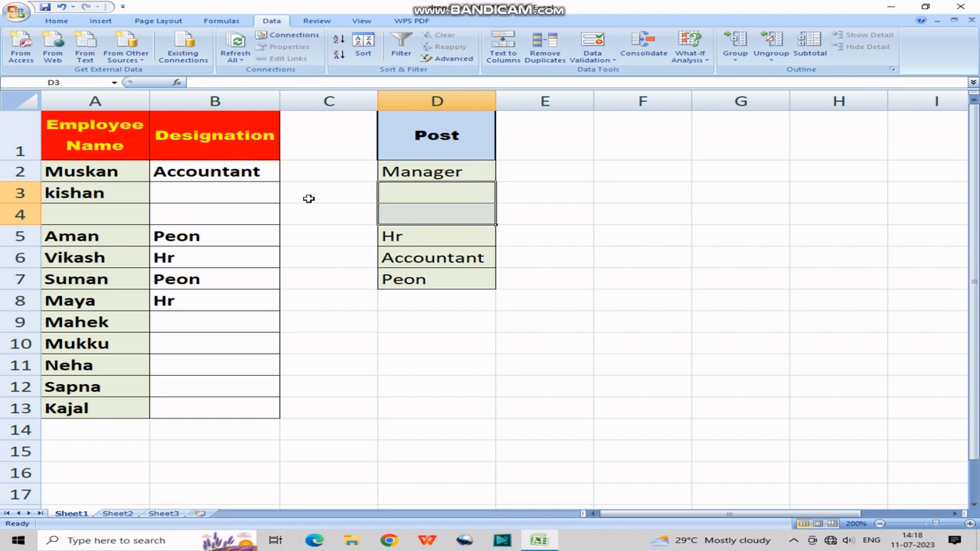
Undo the employee name entry in A3 and the insertion of the two blank rows
{"action": "key", "text": "ctrl+z"}
{"action": "key", "text": "ctrl+z"}
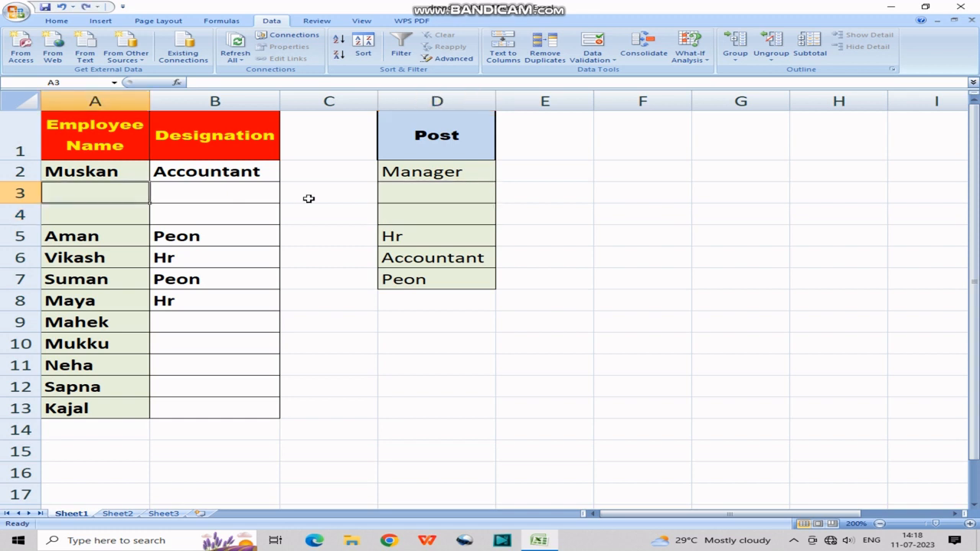
{"action": "left_click", "coordinate": [324, 256]}
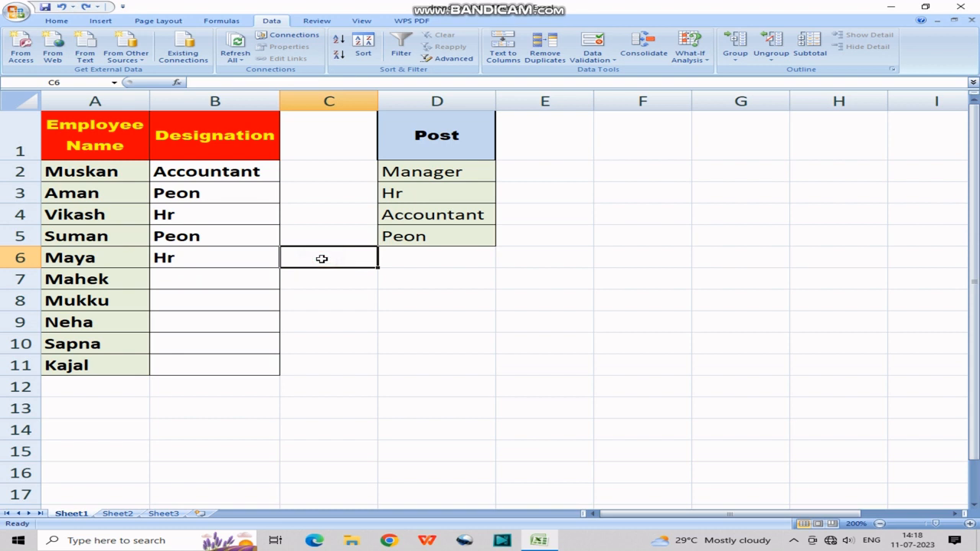
Insert a new column before column C and enter Gender as its header in C1
{"action": "left_click", "coordinate": [339, 103]}
{"action": "right_click", "coordinate": [340, 103]}
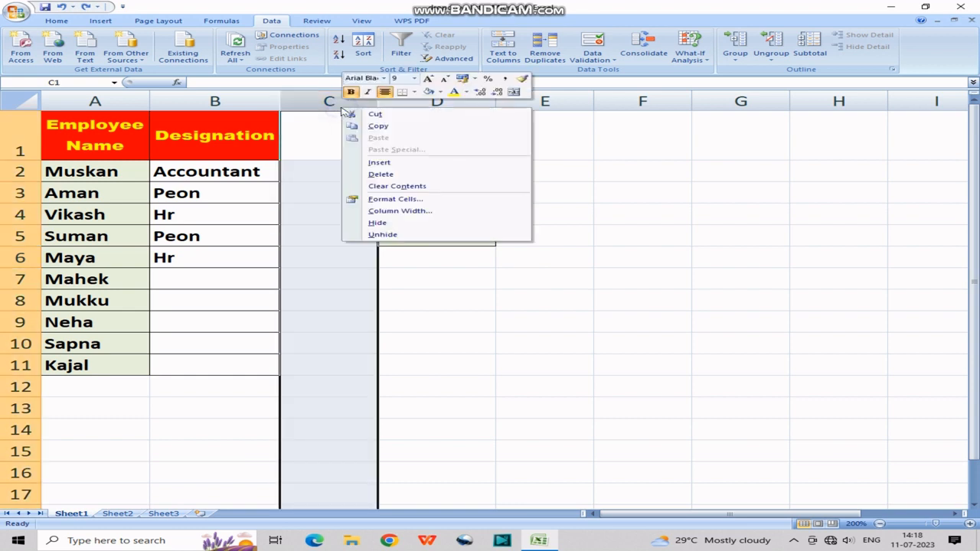
{"action": "left_click", "coordinate": [378, 162]}
{"action": "left_click", "coordinate": [370, 143]}
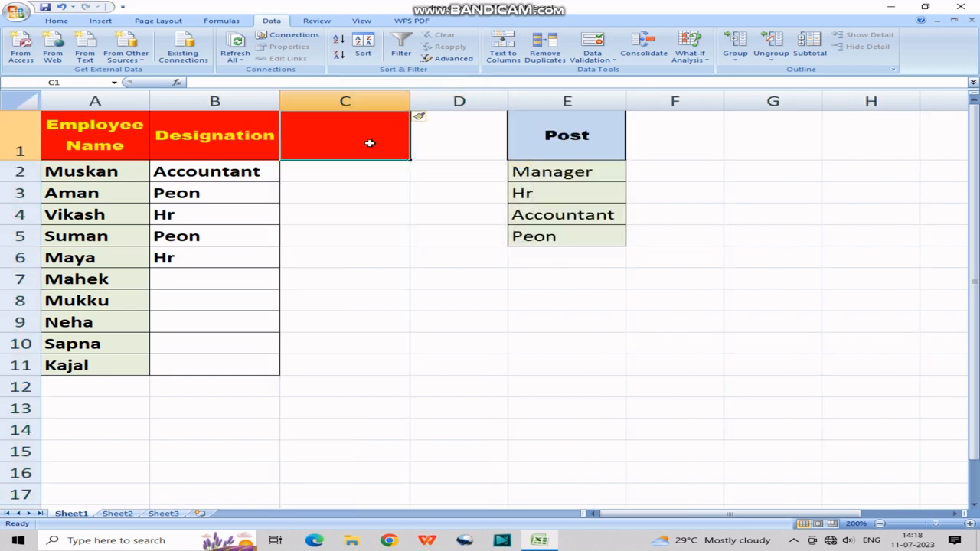
{"action": "type", "text": "Gen"}
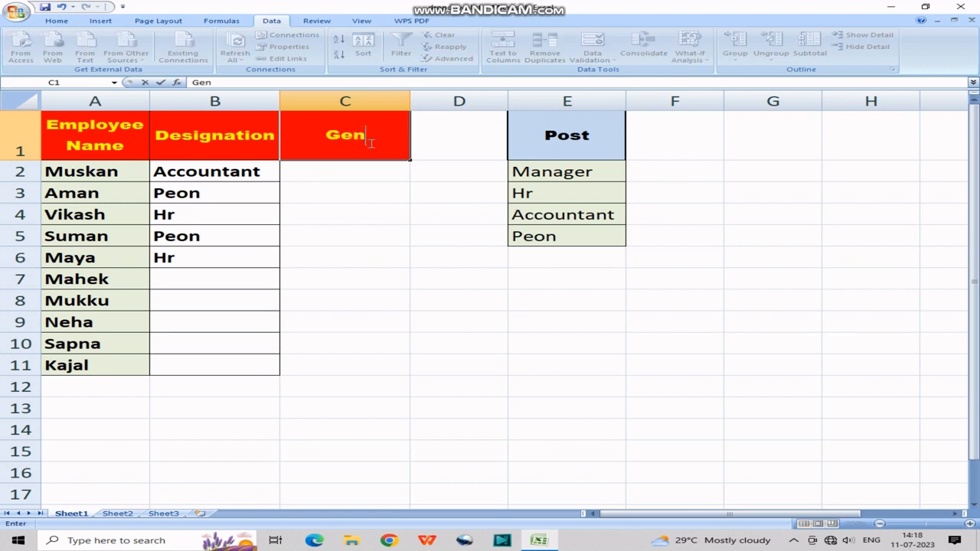
{"action": "type", "text": "der"}
{"action": "key", "text": "Return"}
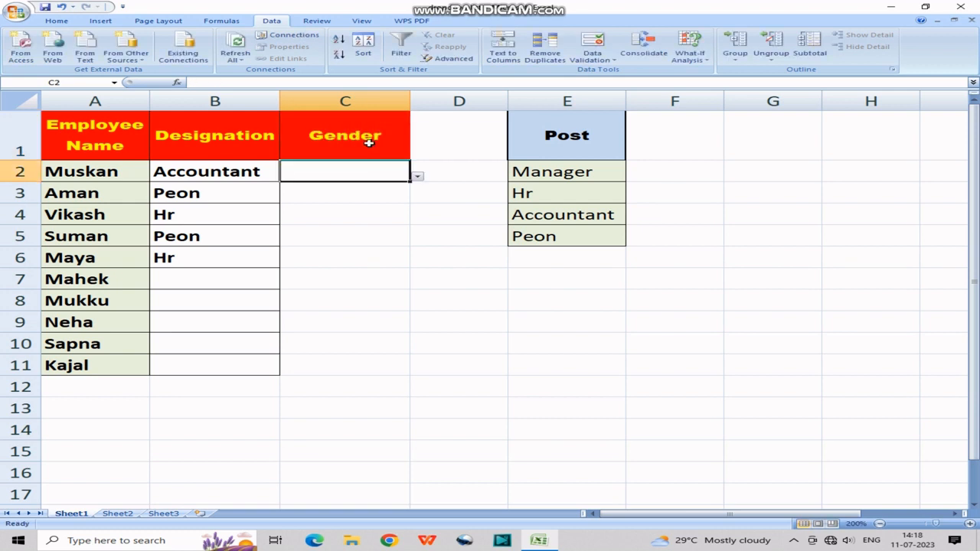
Clear all data validation from the Gender cells C2:C11 and check several of them for a dropdown
{"action": "left_click", "coordinate": [352, 202]}
{"action": "left_click", "coordinate": [374, 357]}
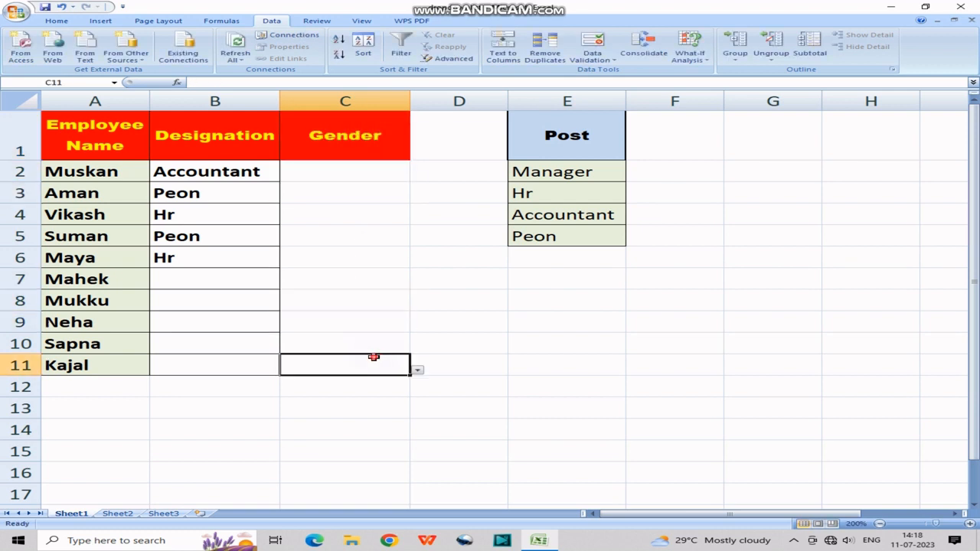
{"action": "left_click_drag", "start_coordinate": [376, 170], "coordinate": [389, 366]}
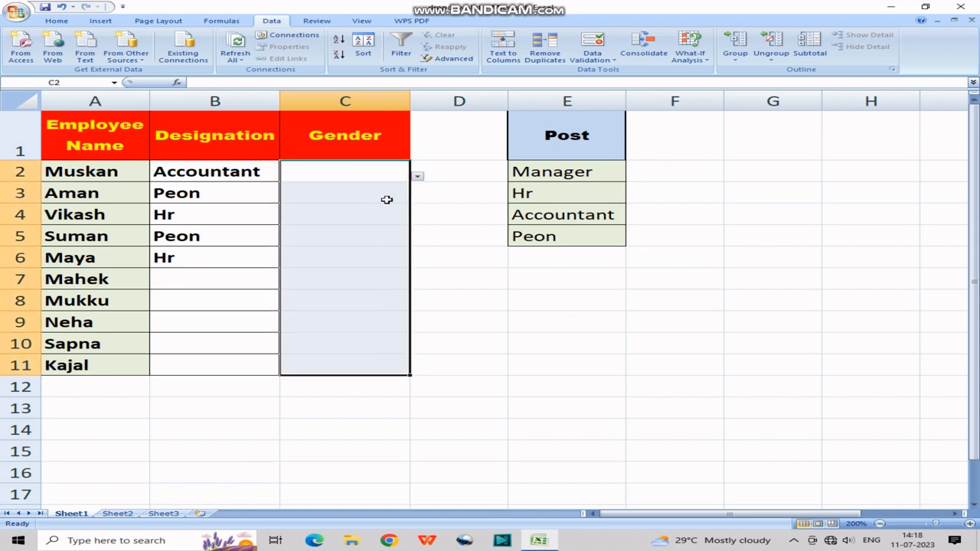
{"action": "left_click", "coordinate": [602, 60]}
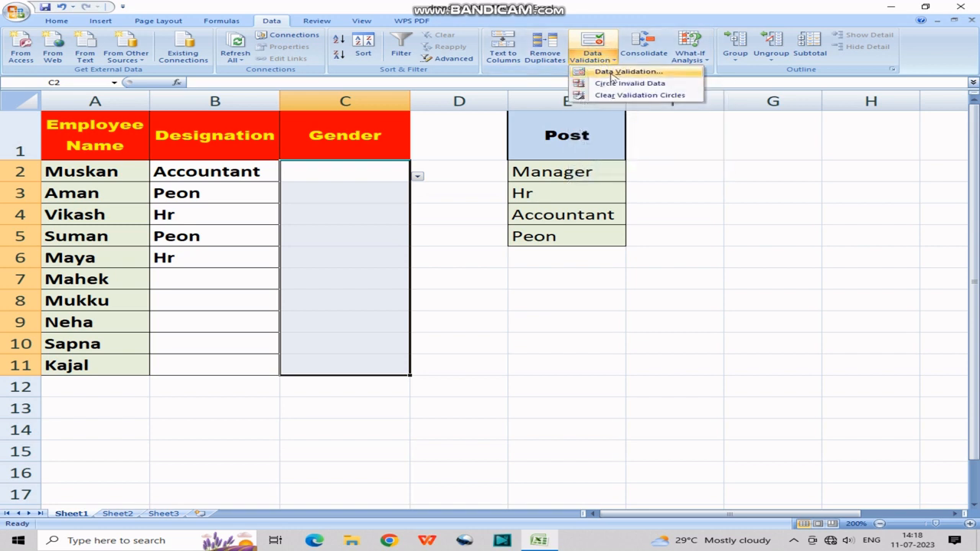
{"action": "left_click", "coordinate": [620, 72]}
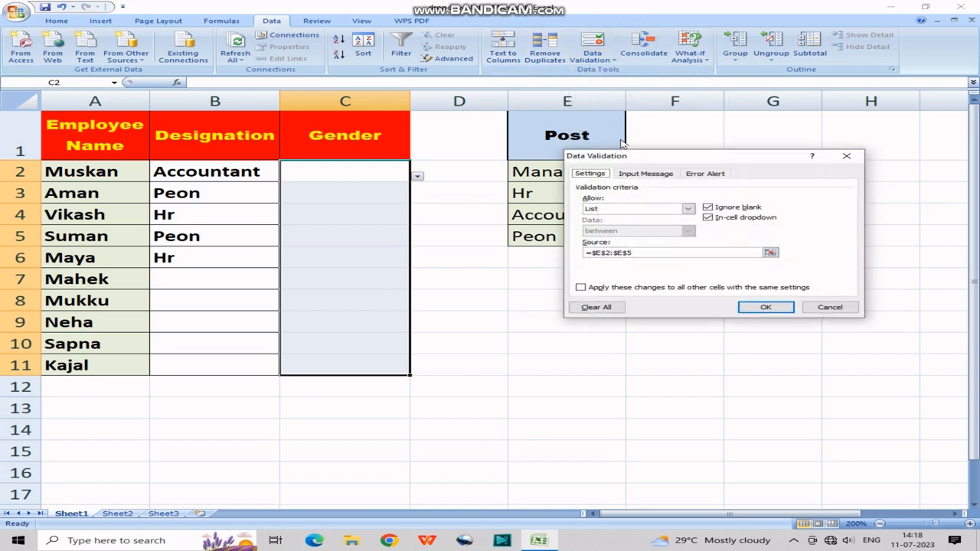
{"action": "left_click", "coordinate": [604, 308]}
{"action": "left_click", "coordinate": [766, 307]}
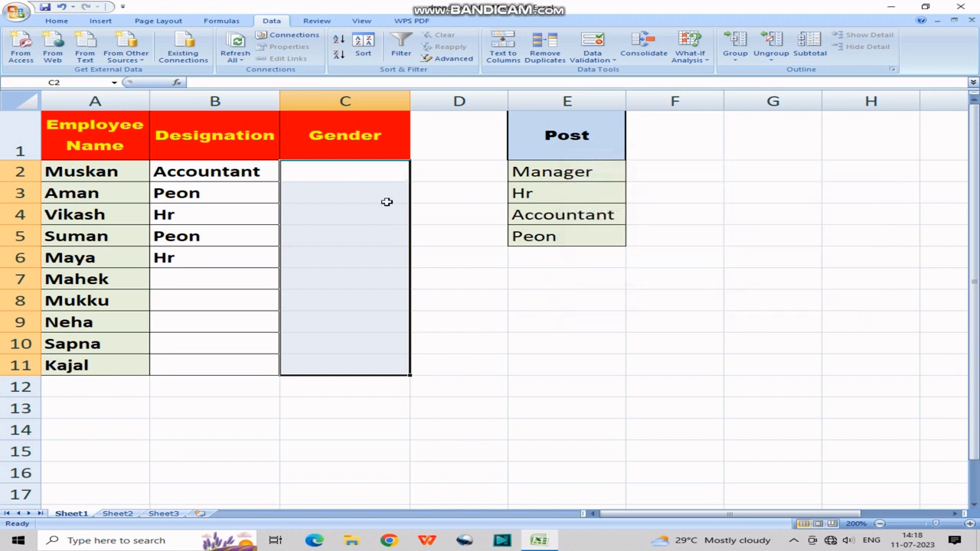
{"action": "left_click", "coordinate": [386, 202]}
{"action": "left_click", "coordinate": [385, 222]}
{"action": "left_click", "coordinate": [383, 278]}
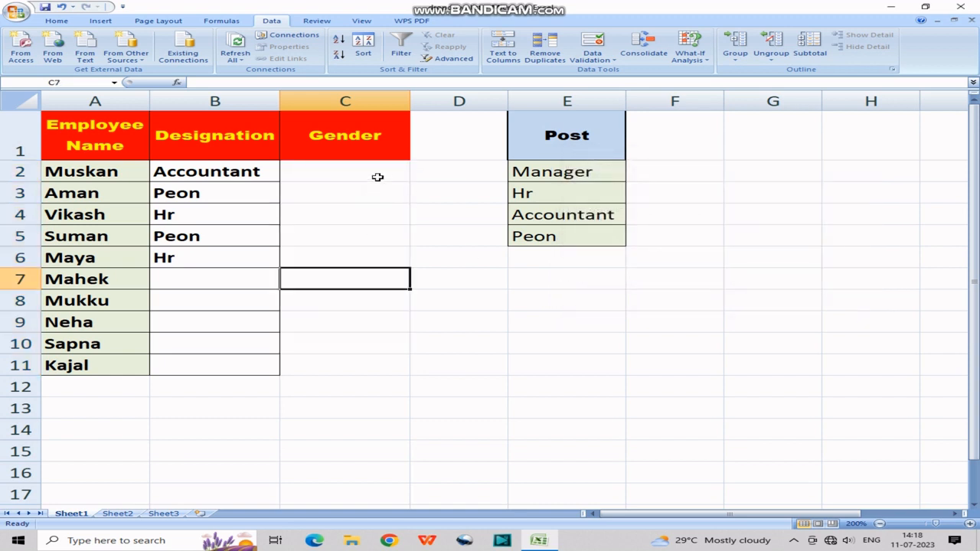
Apply list data validation to C2:C11 with the source "Female, Male"
{"action": "left_click_drag", "start_coordinate": [378, 177], "coordinate": [372, 367]}
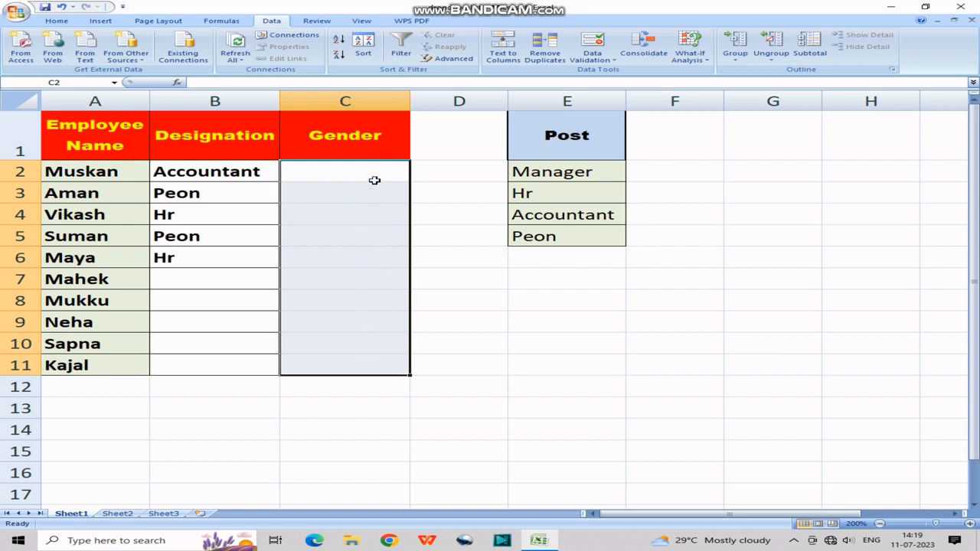
{"action": "left_click", "coordinate": [593, 55]}
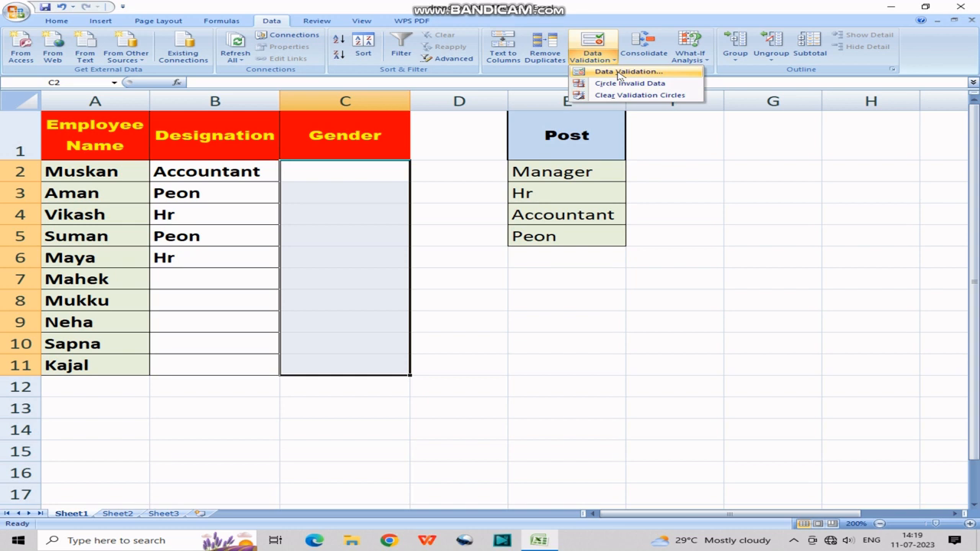
{"action": "left_click", "coordinate": [619, 72]}
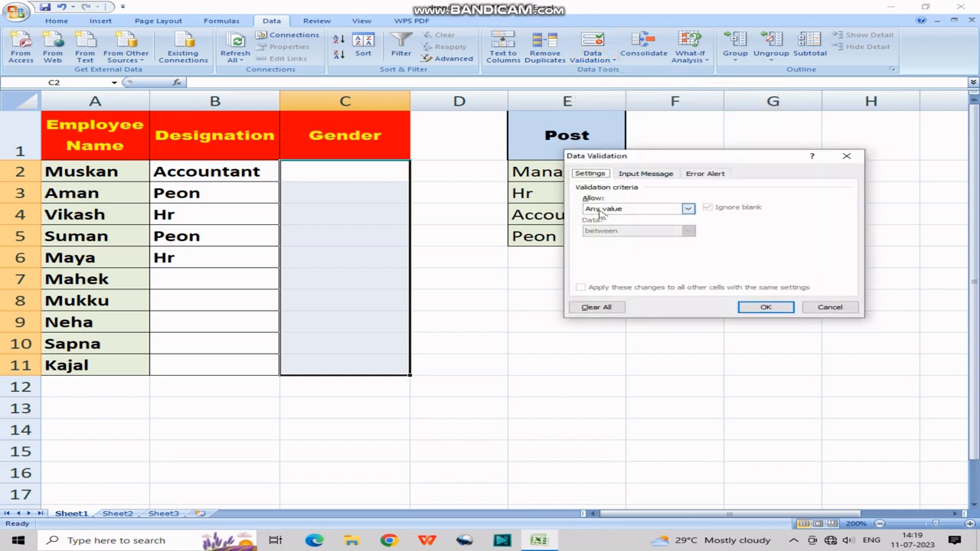
{"action": "left_click", "coordinate": [601, 212]}
{"action": "left_click", "coordinate": [611, 238]}
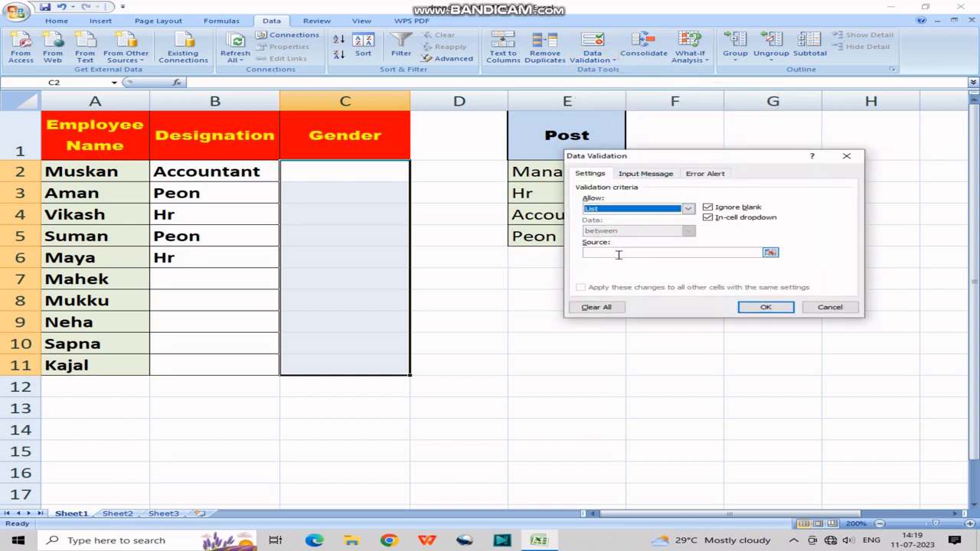
{"action": "left_click", "coordinate": [619, 254]}
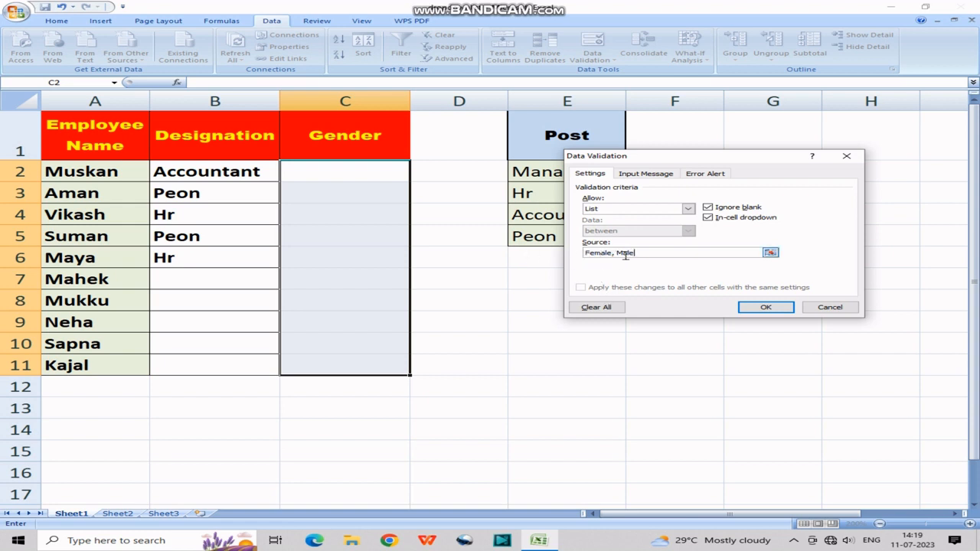
{"action": "left_click", "coordinate": [767, 310]}
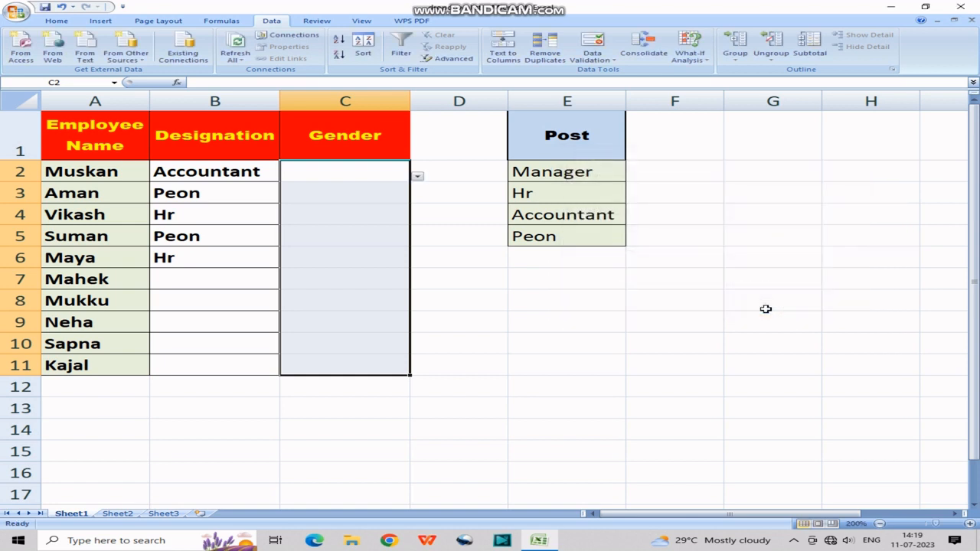
Check Gender cells C2, C3, C4, C6 and C9 for an in-cell dropdown
{"action": "left_click", "coordinate": [366, 173]}
{"action": "left_click", "coordinate": [367, 193]}
{"action": "left_click", "coordinate": [367, 215]}
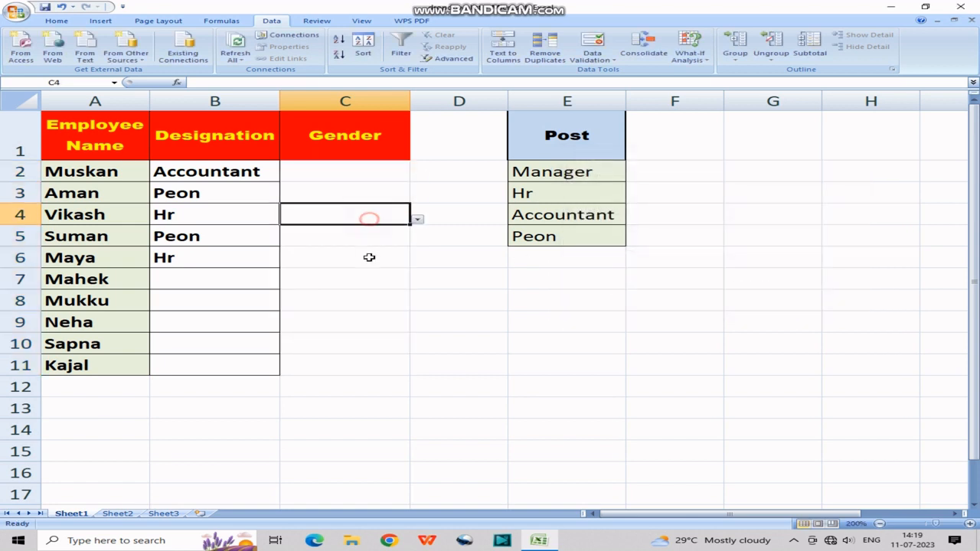
{"action": "left_click", "coordinate": [367, 258]}
{"action": "left_click", "coordinate": [367, 322]}
Choose Female as the gender in C2 and Male in C3 from their in-cell lists
{"action": "left_click", "coordinate": [366, 179]}
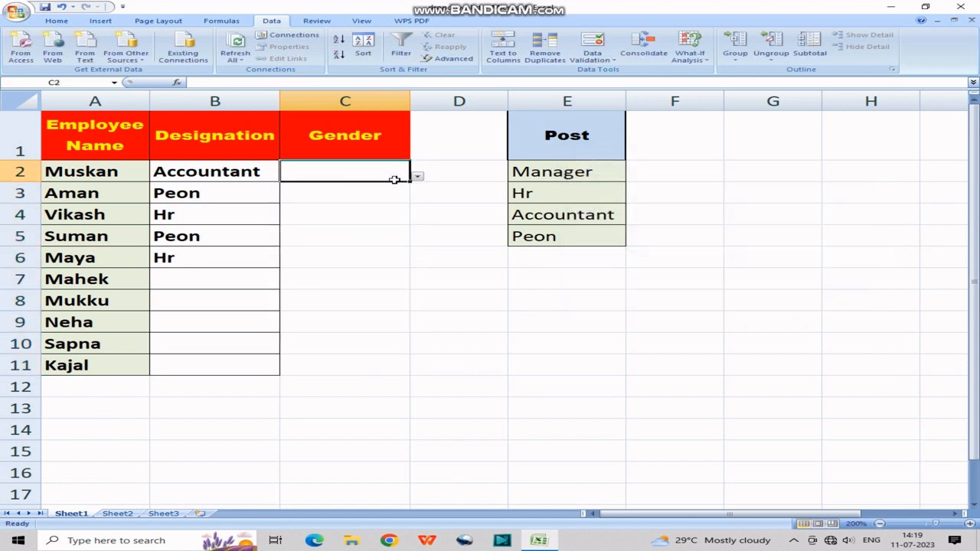
{"action": "left_click", "coordinate": [418, 176]}
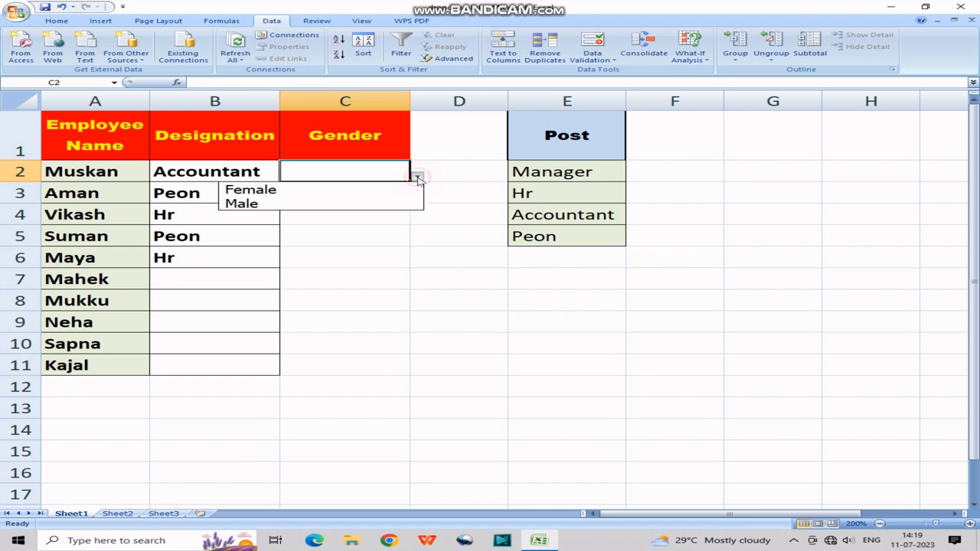
{"action": "left_click", "coordinate": [389, 193]}
{"action": "left_click", "coordinate": [362, 193]}
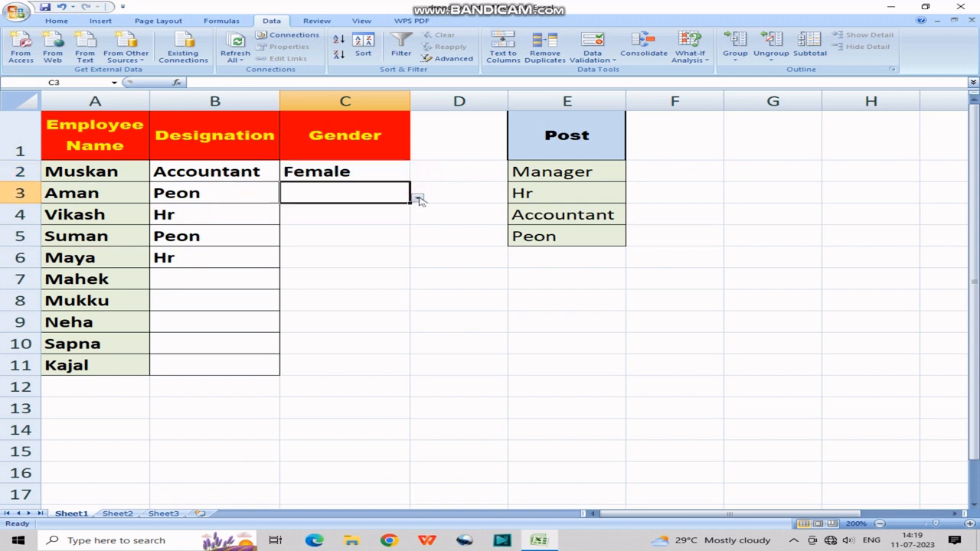
{"action": "left_click", "coordinate": [418, 198]}
{"action": "left_click", "coordinate": [381, 226]}
Choose Male as the gender in C4 and Female in C5 from their in-cell lists
{"action": "left_click", "coordinate": [383, 216]}
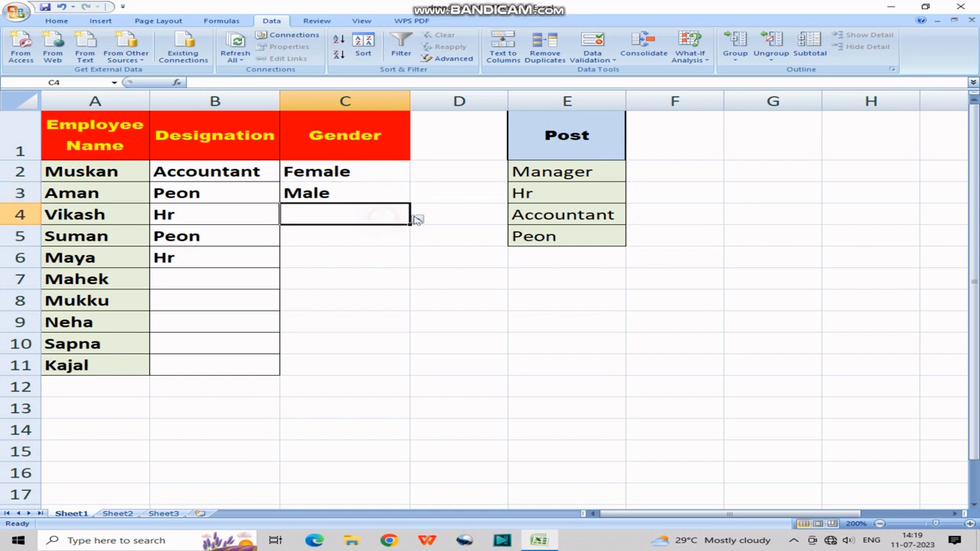
{"action": "left_click", "coordinate": [418, 219]}
{"action": "left_click", "coordinate": [370, 246]}
{"action": "left_click", "coordinate": [376, 240]}
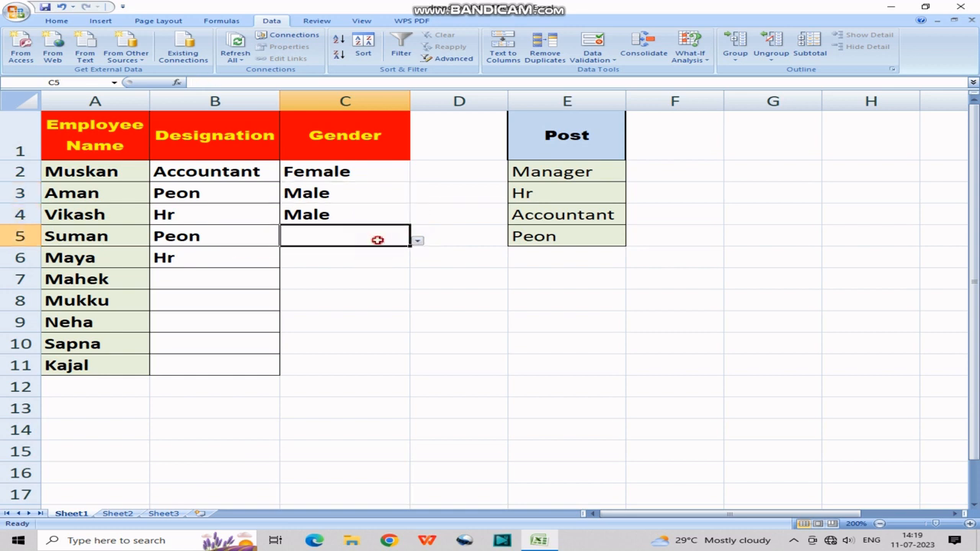
{"action": "left_click", "coordinate": [418, 241]}
{"action": "left_click", "coordinate": [378, 255]}
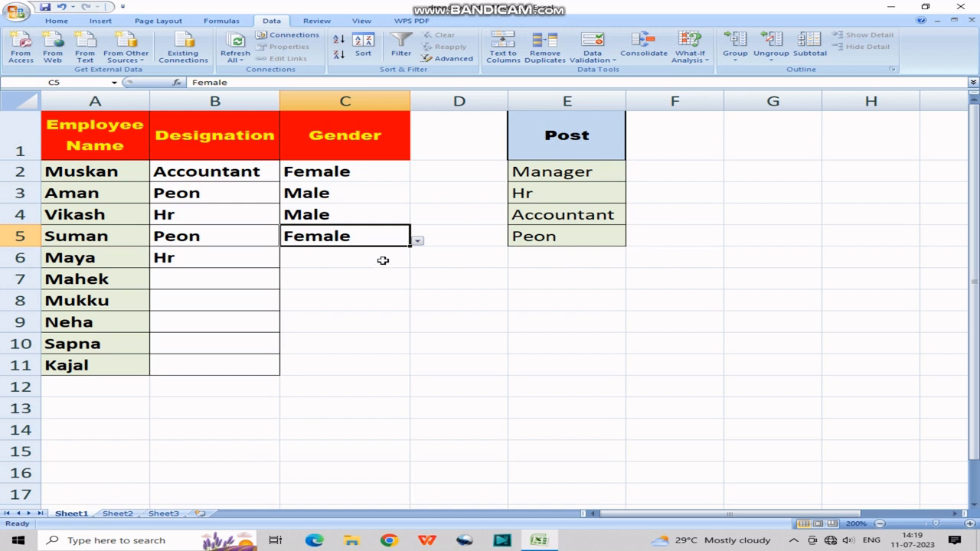
Insert a new column before column D, directly after the Gender column
{"action": "left_click", "coordinate": [459, 101]}
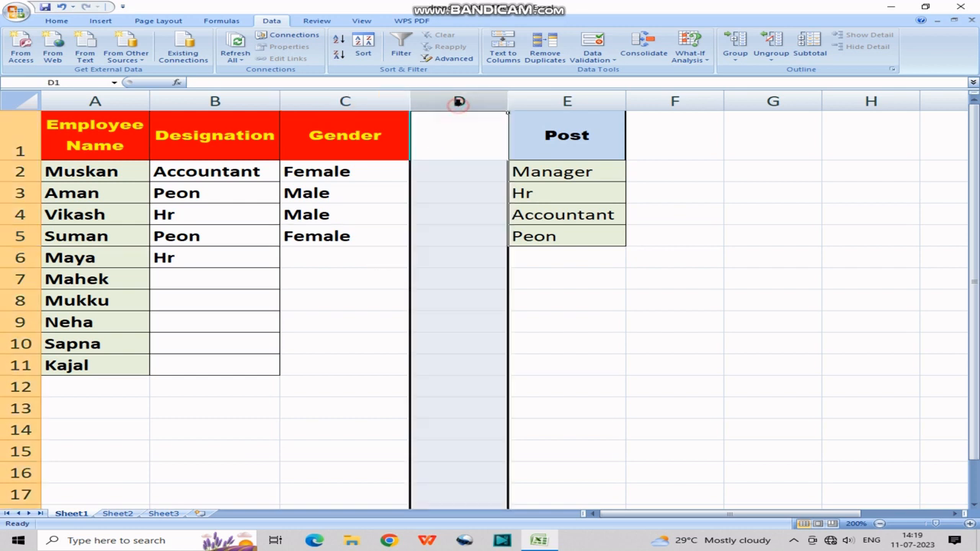
{"action": "right_click", "coordinate": [477, 107]}
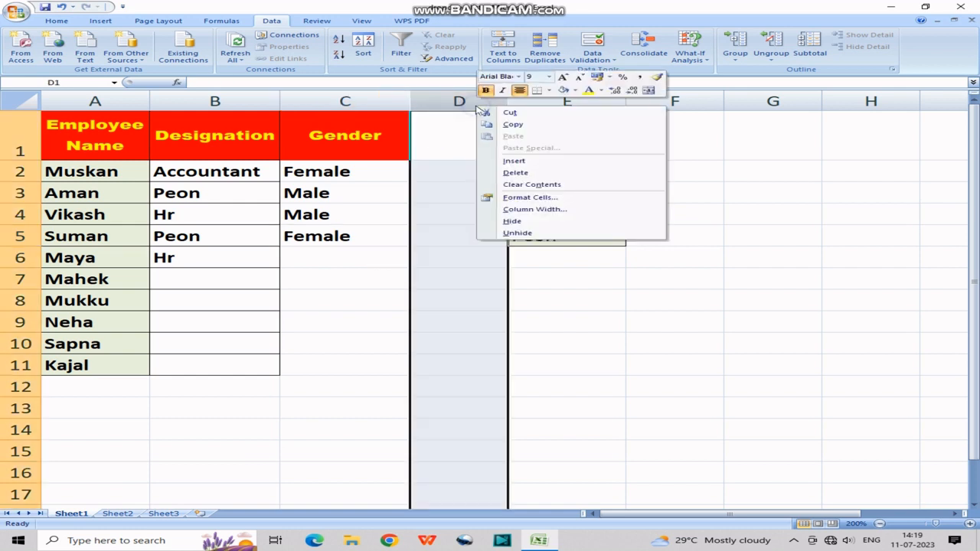
{"action": "left_click", "coordinate": [514, 161]}
{"action": "left_click", "coordinate": [491, 188]}
Clear all data validation settings from cells D2:D11
{"action": "left_click_drag", "start_coordinate": [491, 169], "coordinate": [486, 368]}
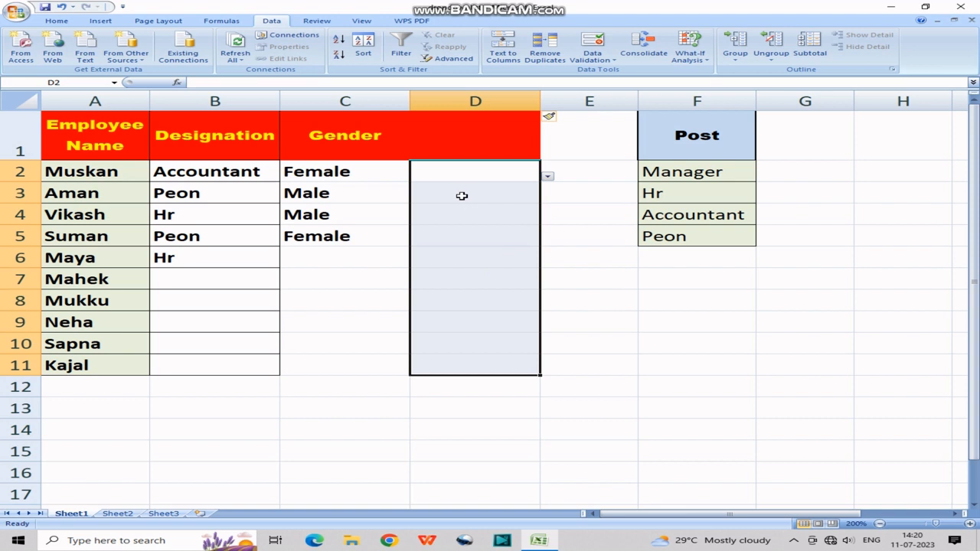
{"action": "left_click", "coordinate": [592, 44]}
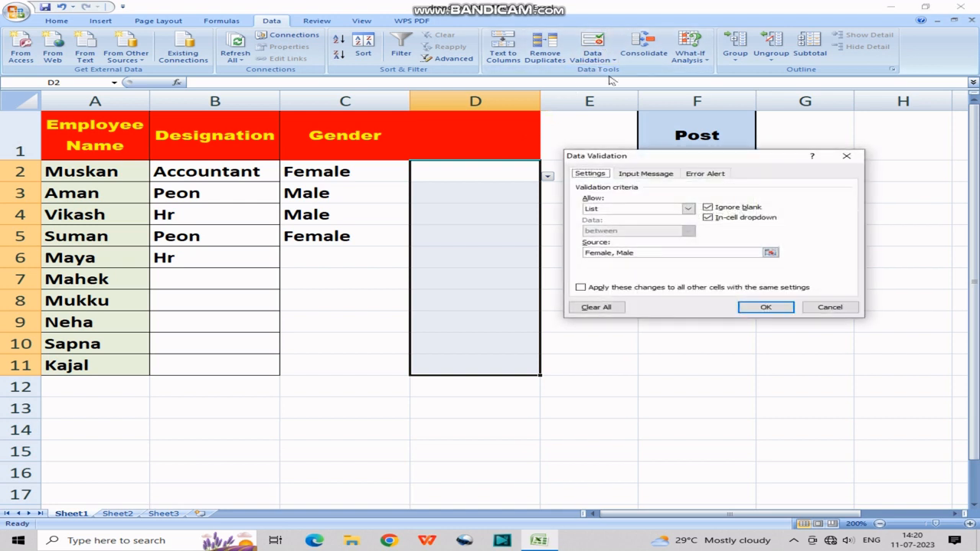
{"action": "left_click", "coordinate": [605, 308]}
{"action": "left_click", "coordinate": [769, 307]}
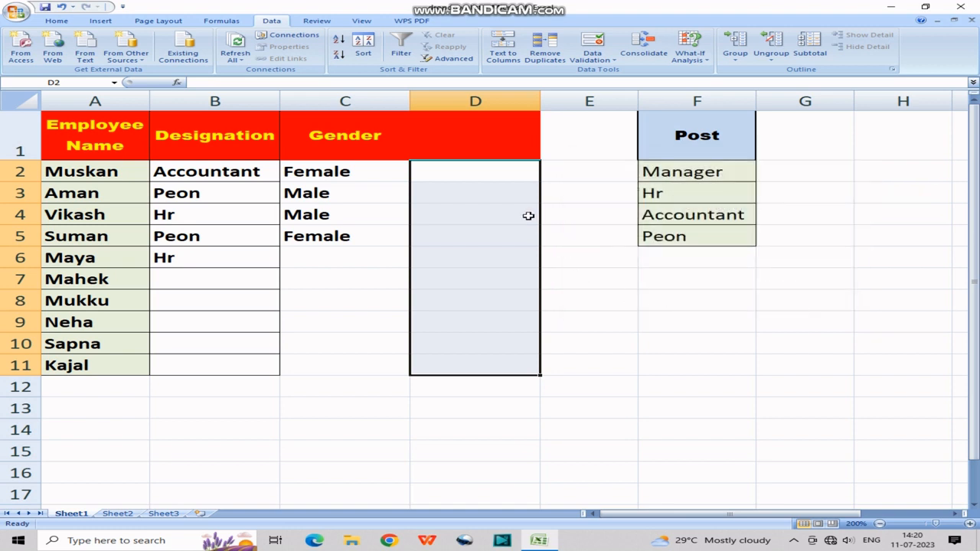
Enter the header "attendance" in cell D1
{"action": "left_click", "coordinate": [494, 139]}
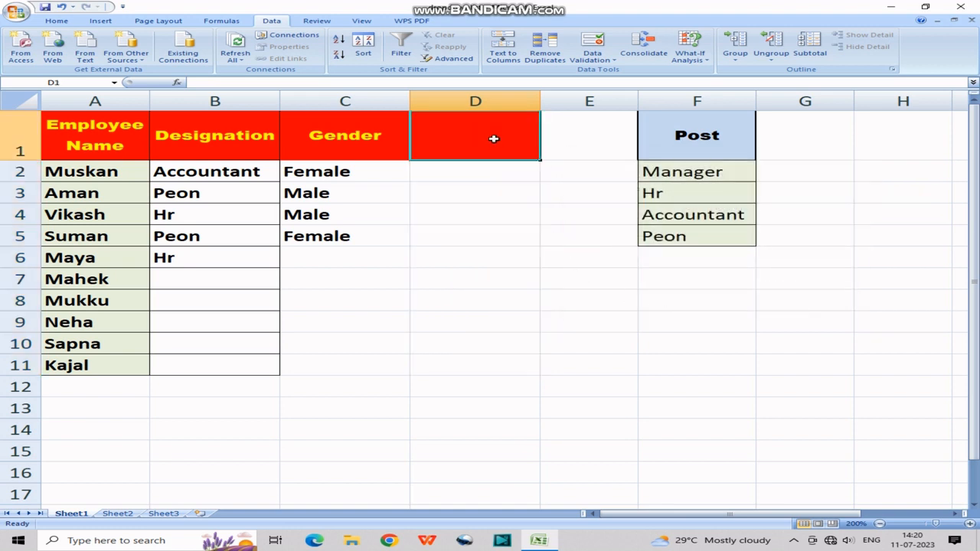
{"action": "type", "text": "atte"}
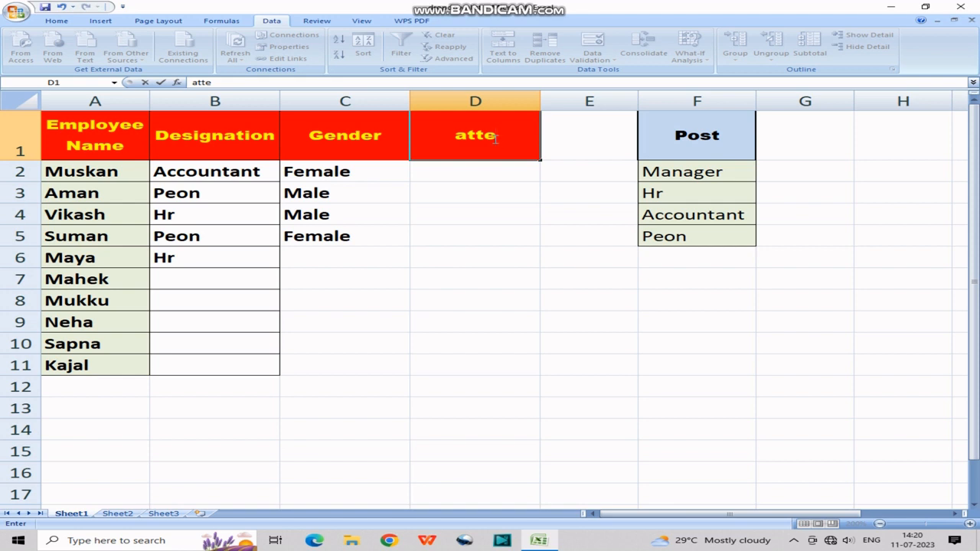
{"action": "key", "text": "BackSpace"}
{"action": "type", "text": "an"}
{"action": "key", "text": "BackSpace"}
{"action": "key", "text": "BackSpace"}
{"action": "type", "text": "endance"}
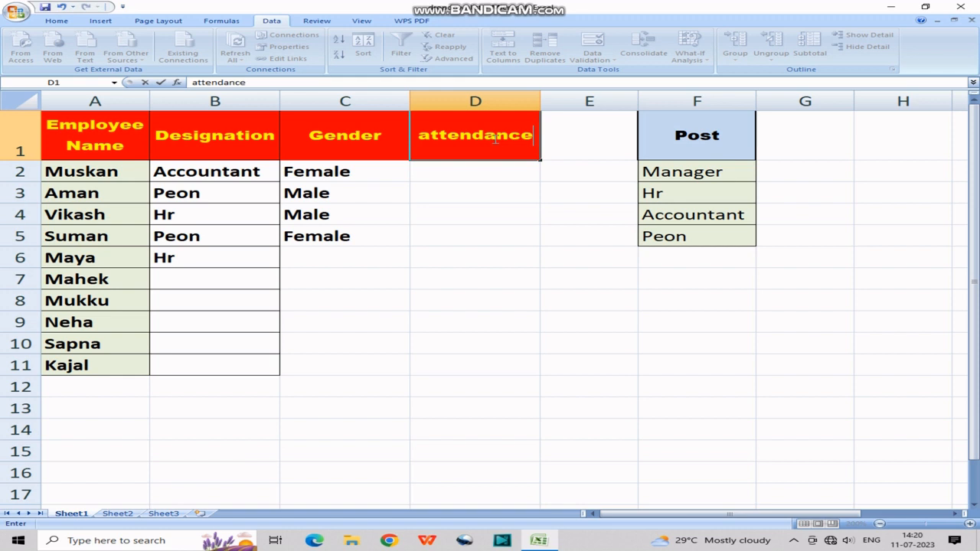
{"action": "key", "text": "Return"}
{"action": "left_click", "coordinate": [494, 138]}
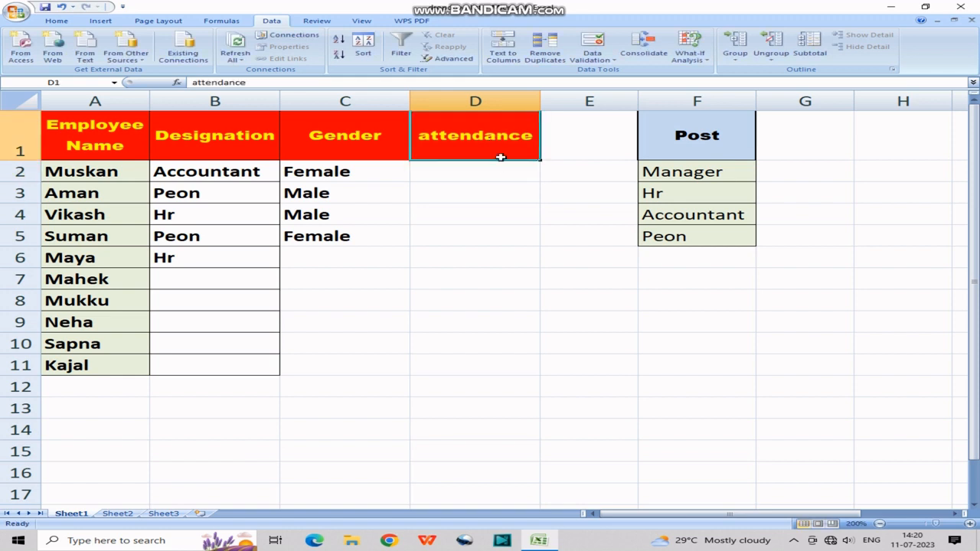
Examine the attendance symbols and their formal names in A2:B5 on Sheet2
{"action": "left_click", "coordinate": [499, 169]}
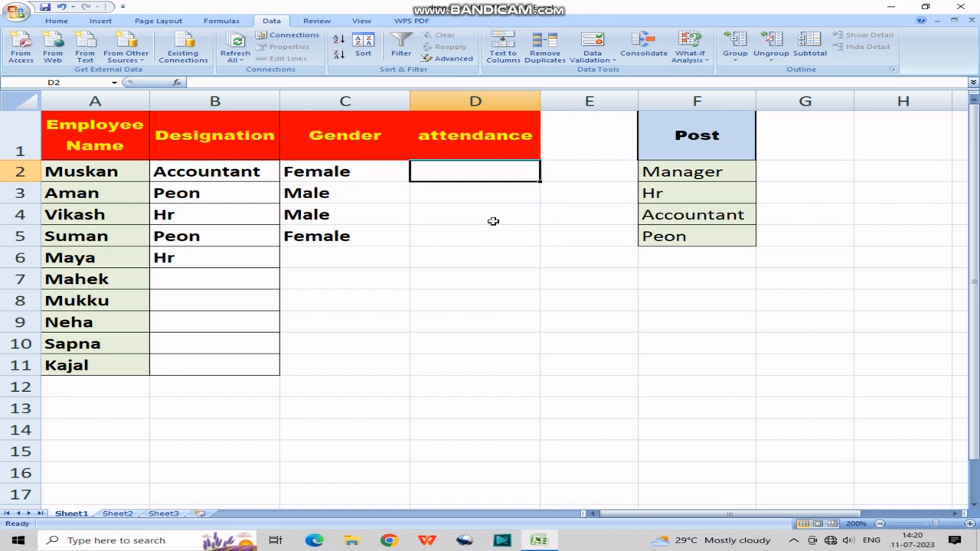
{"action": "left_click", "coordinate": [117, 514]}
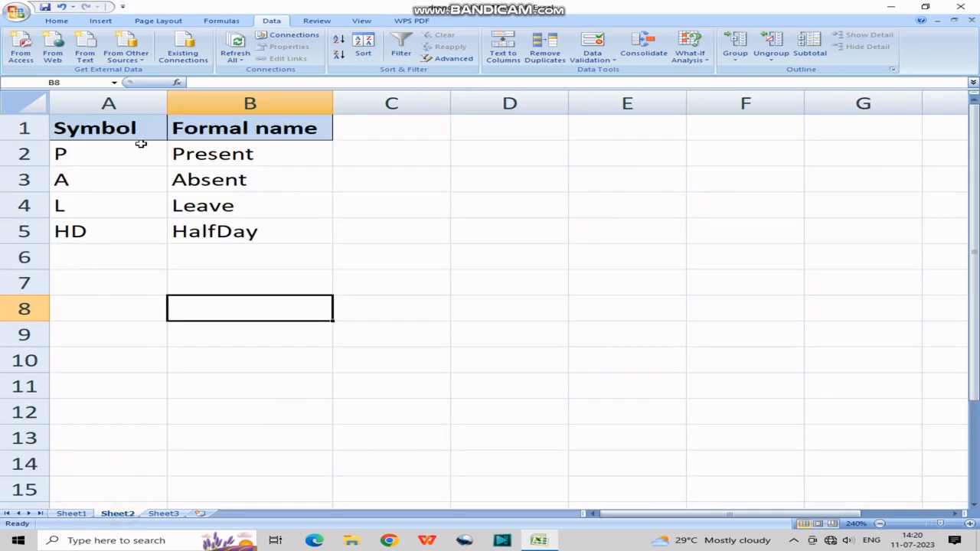
{"action": "left_click_drag", "start_coordinate": [112, 155], "coordinate": [262, 238]}
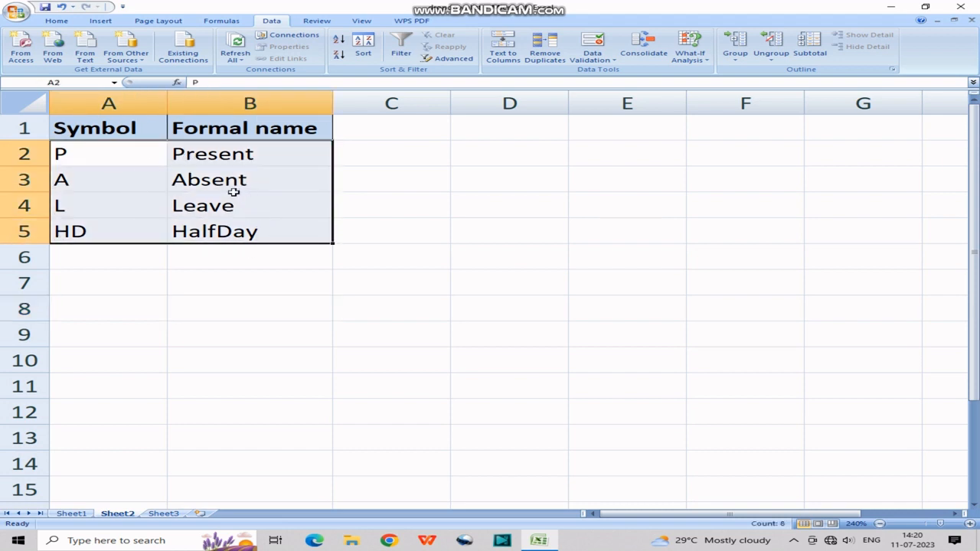
{"action": "left_click", "coordinate": [251, 157]}
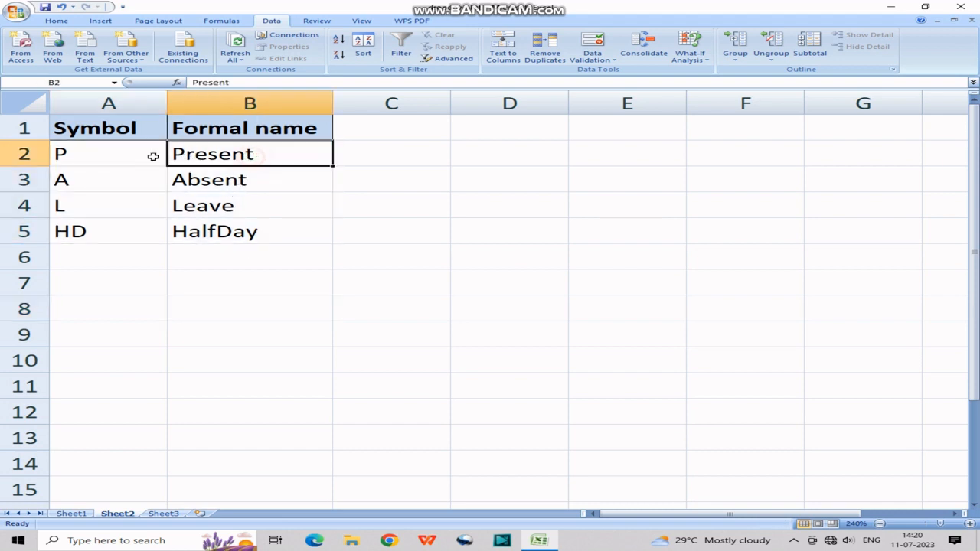
{"action": "left_click", "coordinate": [131, 156]}
{"action": "left_click", "coordinate": [221, 181]}
{"action": "left_click", "coordinate": [118, 181]}
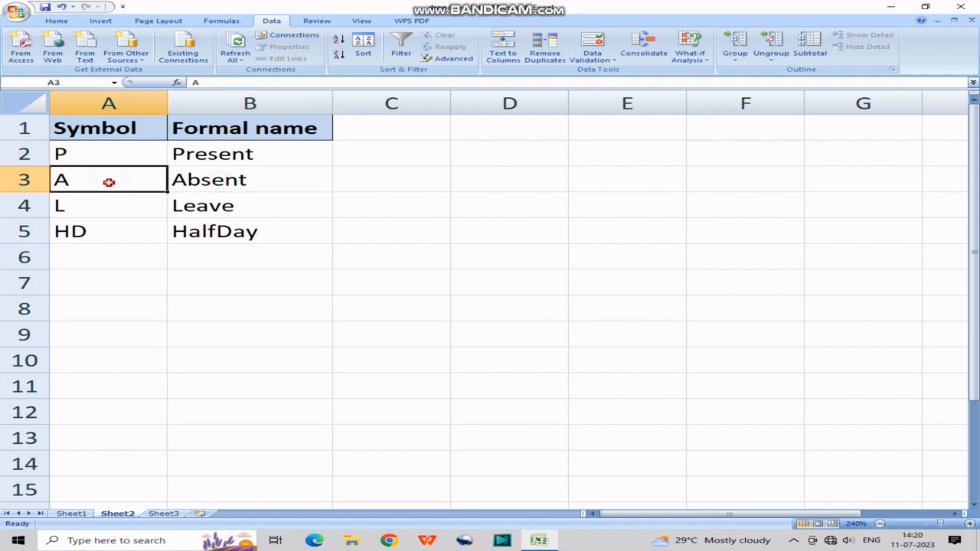
{"action": "left_click", "coordinate": [228, 207]}
{"action": "left_click", "coordinate": [108, 206]}
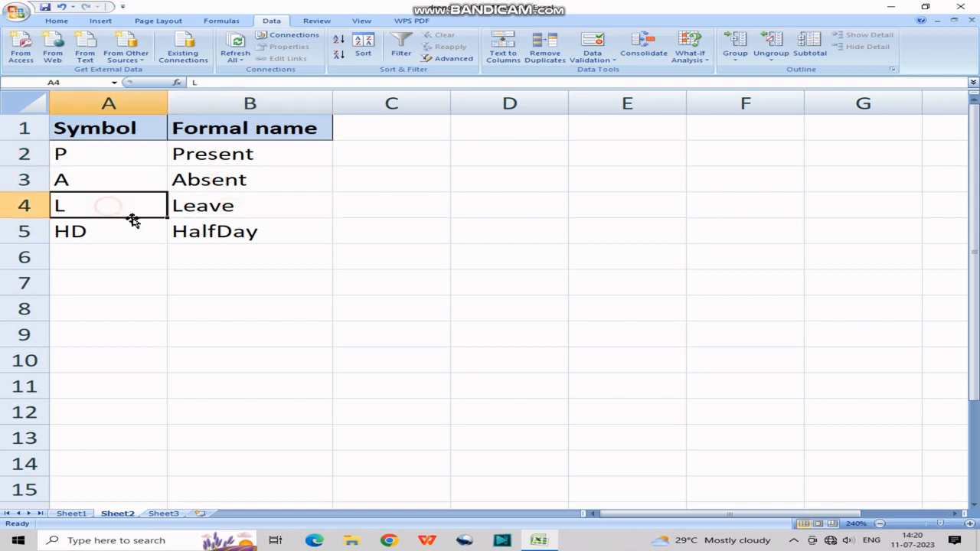
{"action": "left_click", "coordinate": [235, 231]}
{"action": "left_click", "coordinate": [127, 233]}
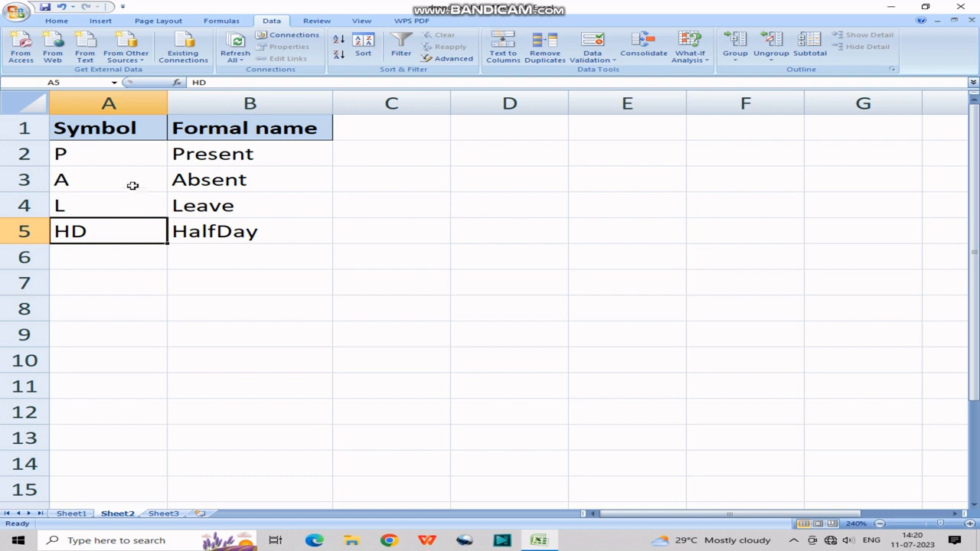
{"action": "left_click_drag", "start_coordinate": [133, 153], "coordinate": [143, 230]}
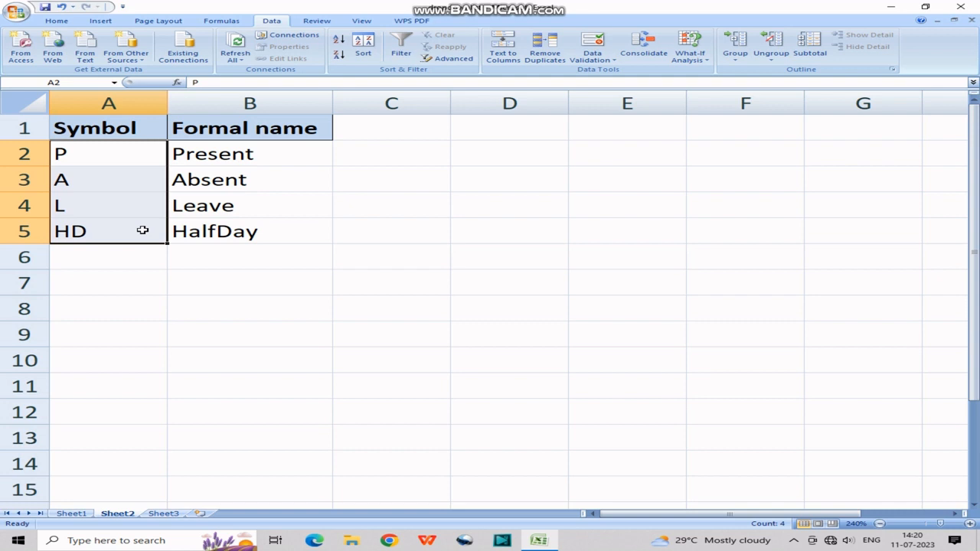
{"action": "left_click", "coordinate": [132, 258]}
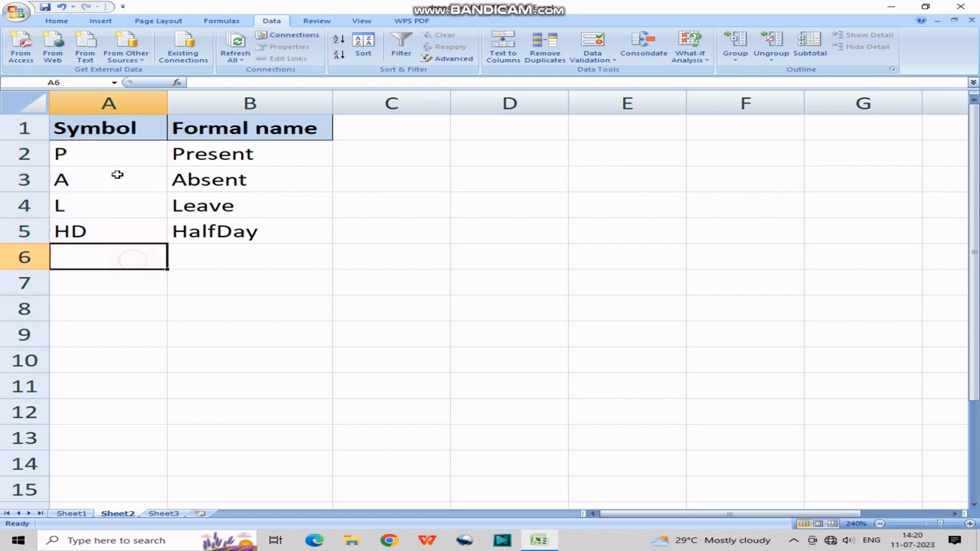
Define the workbook-scoped name "attendance" for the symbol cells A2:A5 on Sheet2
{"action": "left_click_drag", "start_coordinate": [114, 153], "coordinate": [124, 227]}
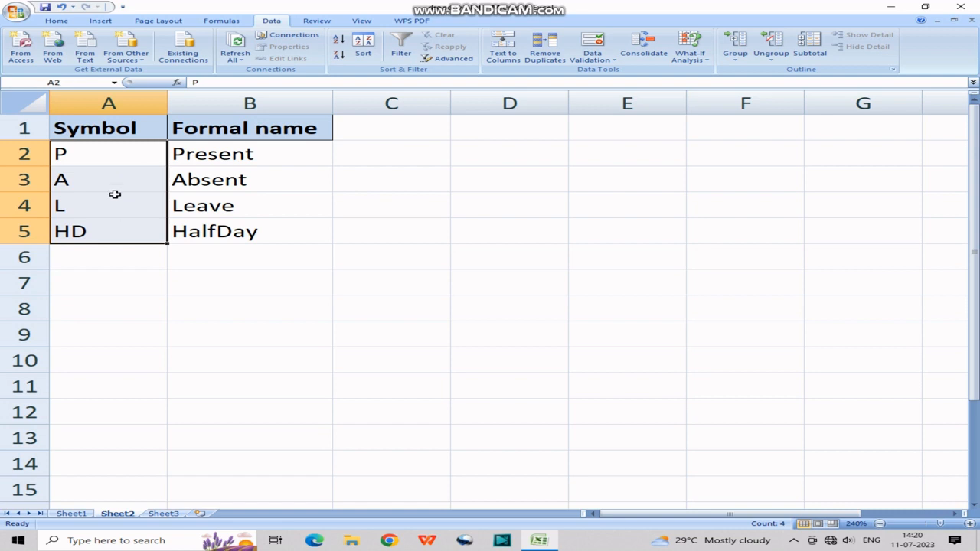
{"action": "right_click", "coordinate": [115, 195]}
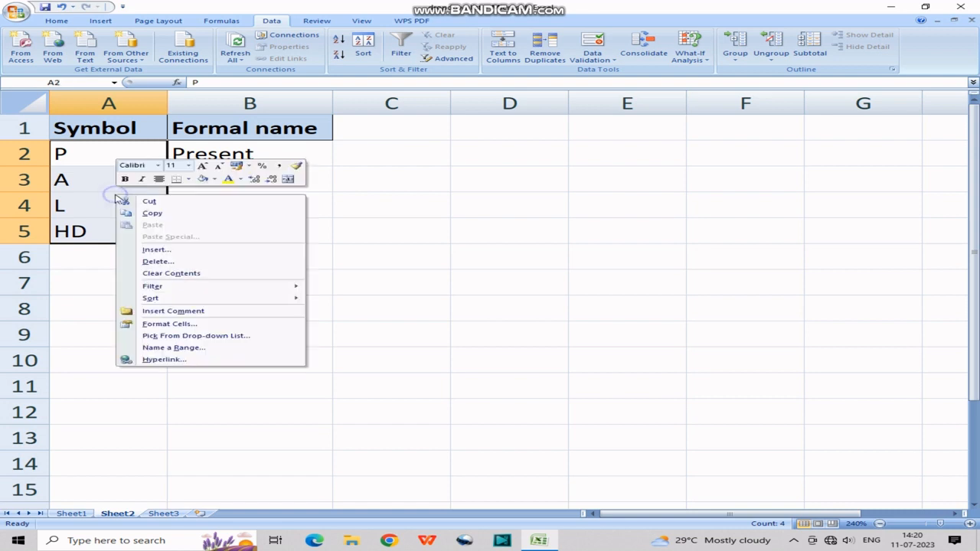
{"action": "left_click", "coordinate": [175, 349]}
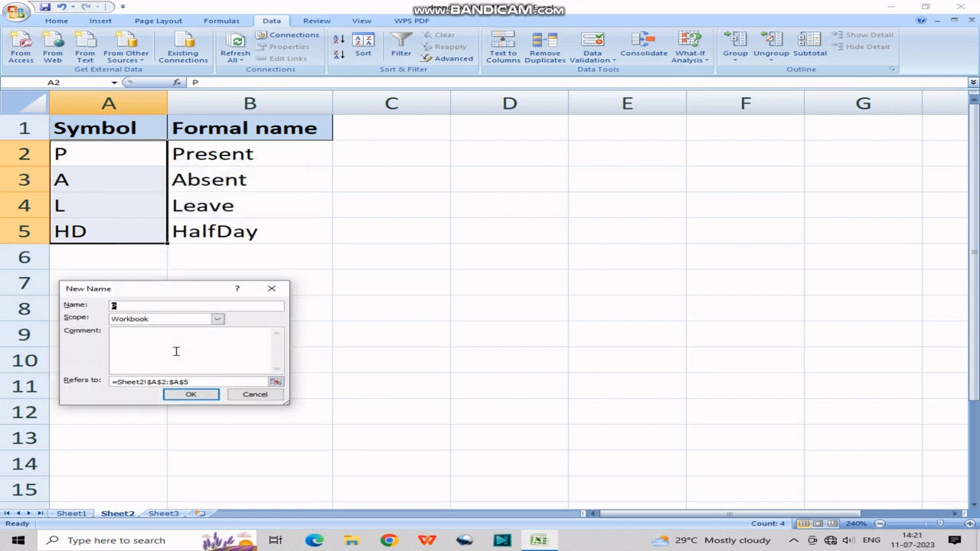
{"action": "left_click_drag", "start_coordinate": [163, 294], "coordinate": [396, 289]}
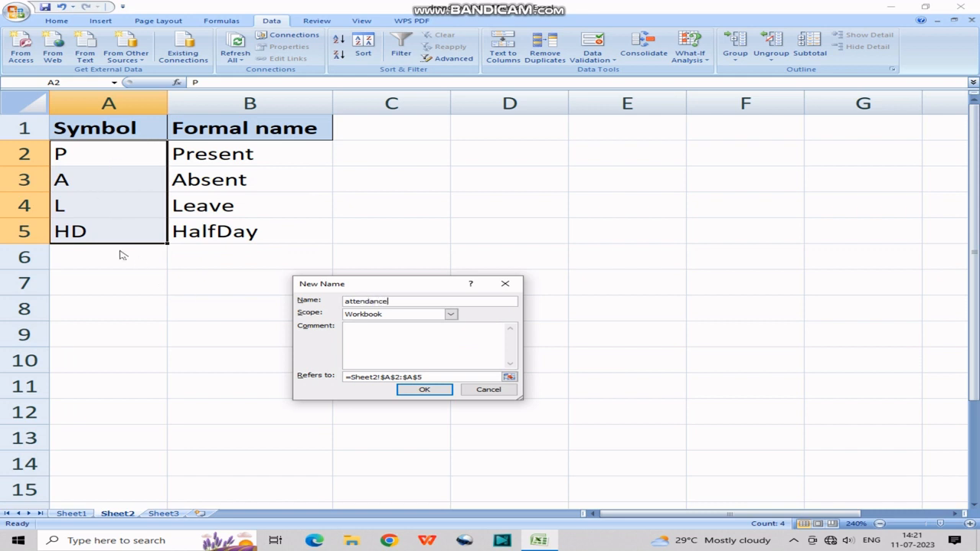
{"action": "left_click", "coordinate": [424, 390]}
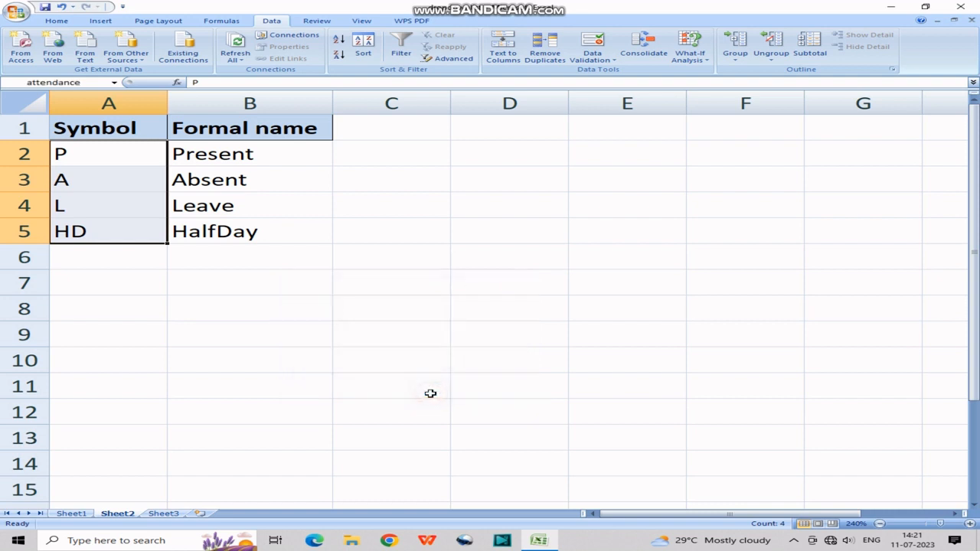
Apply list data validation to D2:D11 on Sheet1 with the source "=attendance"
{"action": "left_click", "coordinate": [71, 514]}
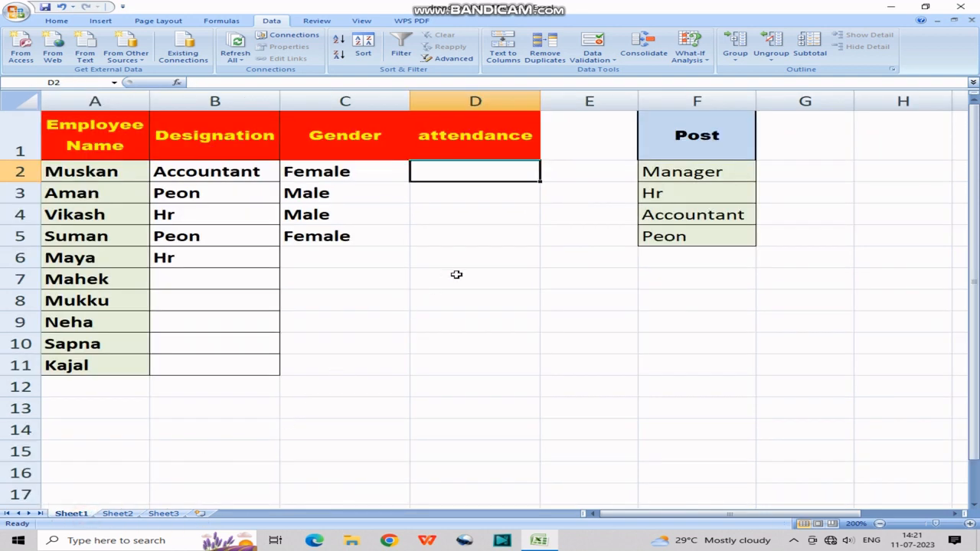
{"action": "left_click_drag", "start_coordinate": [495, 170], "coordinate": [492, 364]}
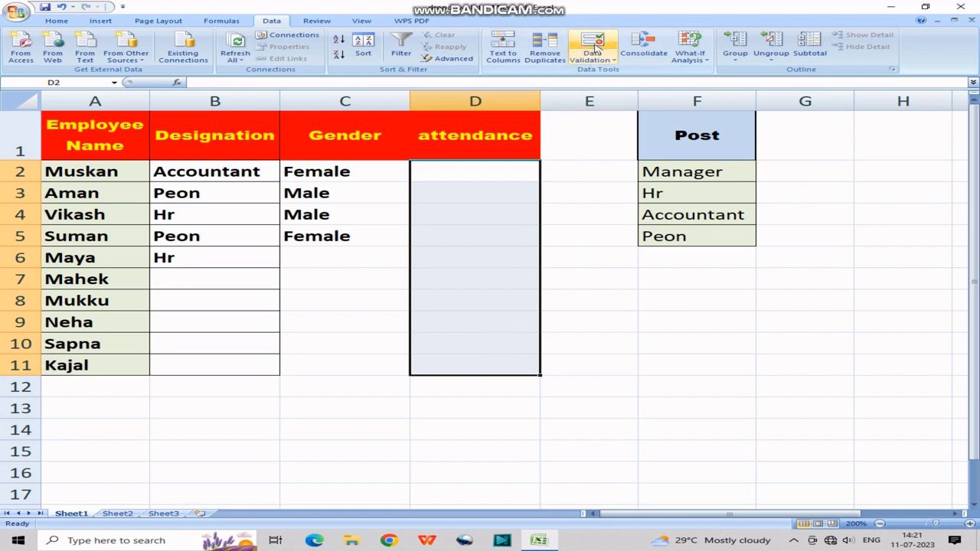
{"action": "left_click", "coordinate": [592, 43]}
{"action": "left_click", "coordinate": [635, 211]}
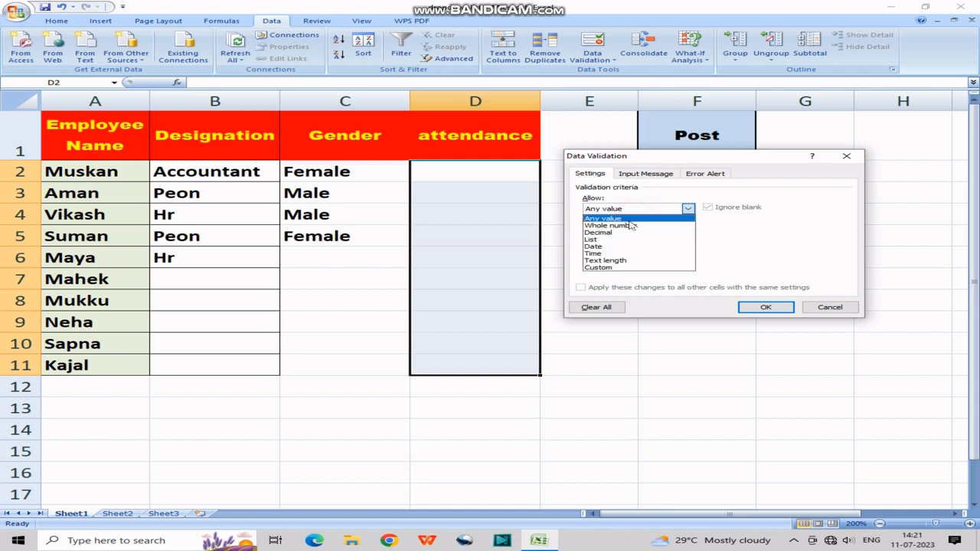
{"action": "left_click", "coordinate": [622, 240]}
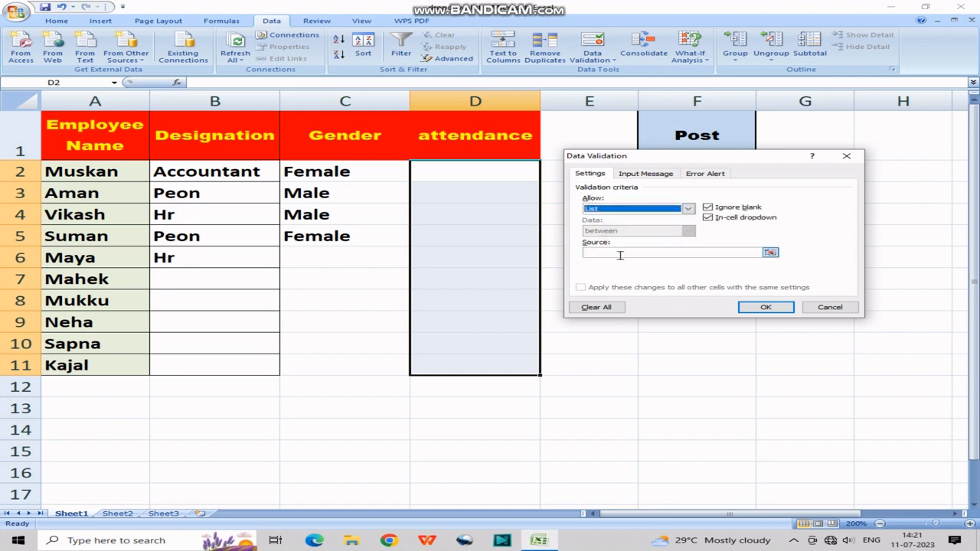
{"action": "left_click", "coordinate": [620, 254]}
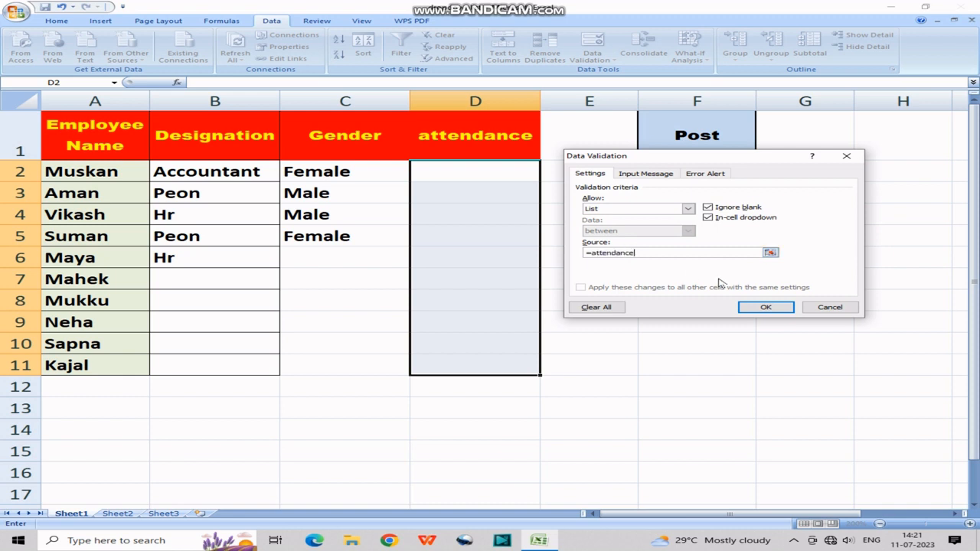
{"action": "left_click", "coordinate": [766, 307]}
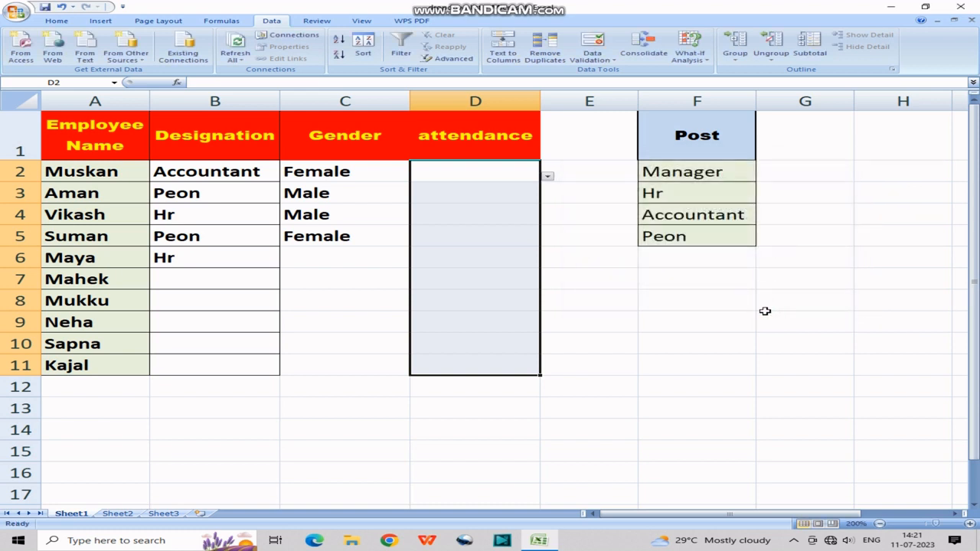
Check attendance cells D2, D3, D4, D7, D9 and D11 for an in-cell dropdown
{"action": "left_click", "coordinate": [515, 178]}
{"action": "left_click", "coordinate": [510, 192]}
{"action": "left_click", "coordinate": [512, 214]}
{"action": "left_click", "coordinate": [510, 279]}
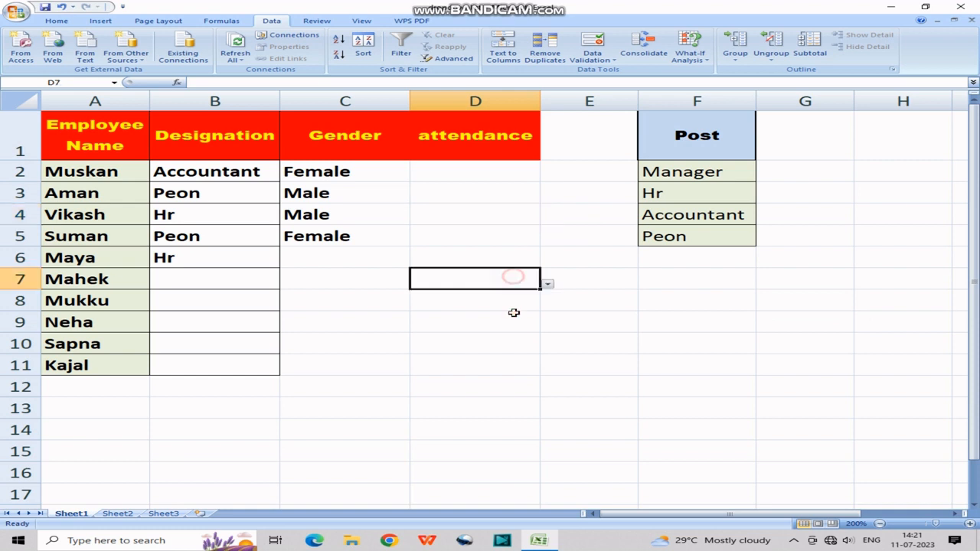
{"action": "left_click", "coordinate": [510, 322]}
{"action": "left_click", "coordinate": [506, 367]}
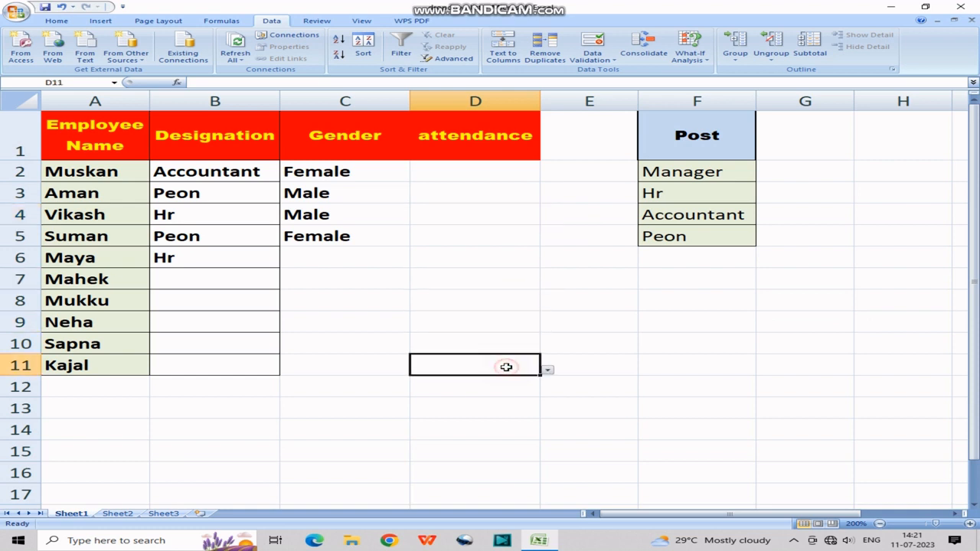
Choose P as the attendance in D11 and A in D10 from their in-cell lists
{"action": "left_click", "coordinate": [547, 371]}
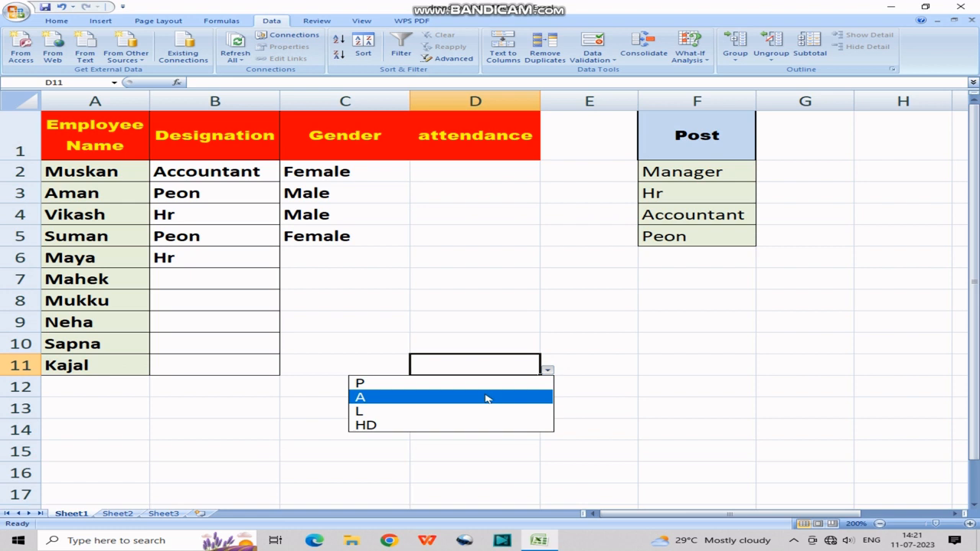
{"action": "left_click", "coordinate": [483, 383]}
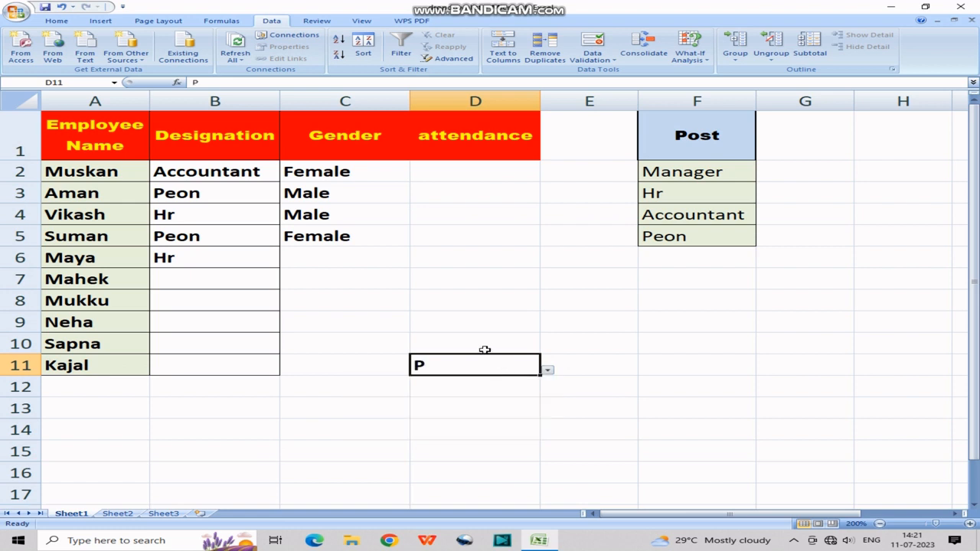
{"action": "left_click", "coordinate": [482, 345]}
{"action": "left_click", "coordinate": [548, 350]}
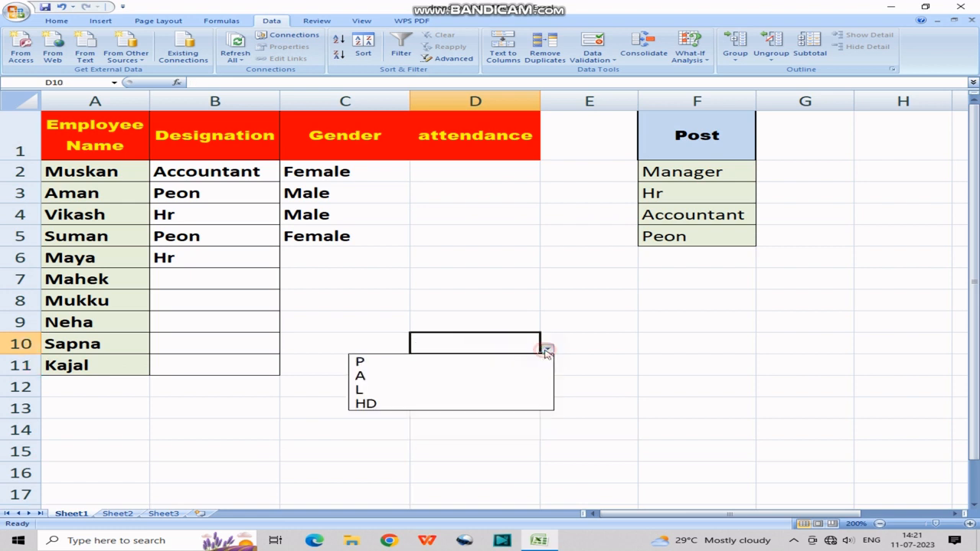
{"action": "left_click", "coordinate": [507, 376]}
Choose HD as the attendance in D9 and L in D8 from their in-cell lists
{"action": "left_click", "coordinate": [513, 326]}
{"action": "left_click", "coordinate": [548, 327]}
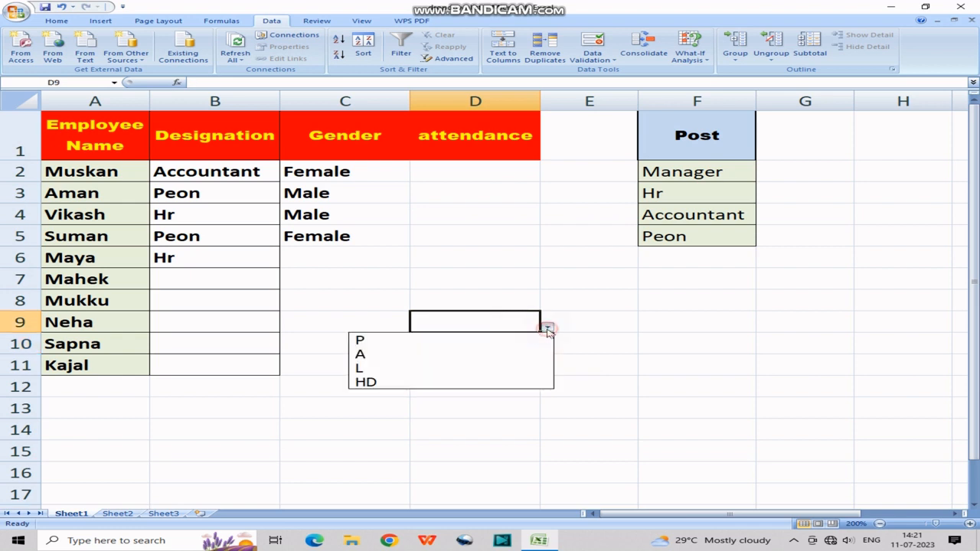
{"action": "left_click", "coordinate": [515, 380]}
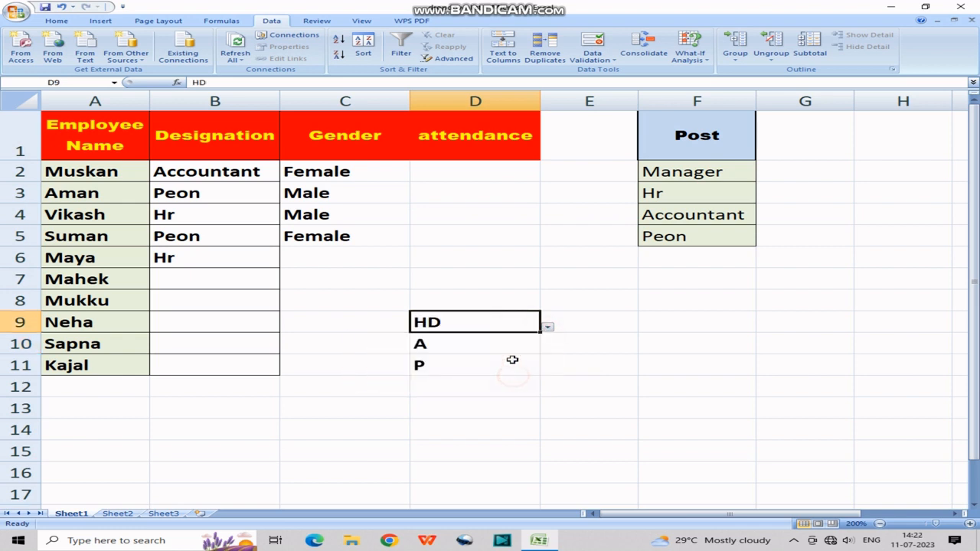
{"action": "left_click", "coordinate": [519, 302]}
{"action": "left_click", "coordinate": [548, 306]}
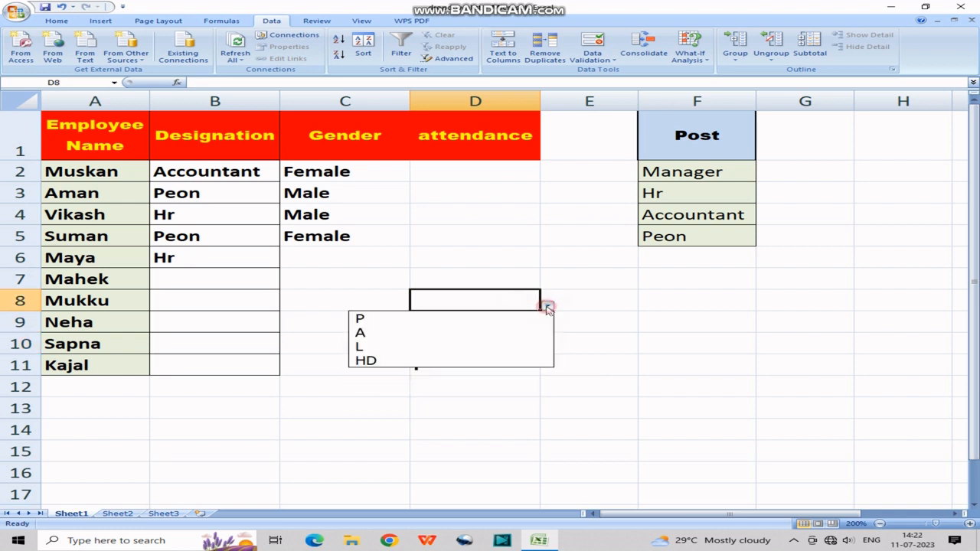
{"action": "left_click", "coordinate": [465, 349]}
Set the attendance in both D7 and D6 to A from their in-cell lists
{"action": "left_click", "coordinate": [514, 282]}
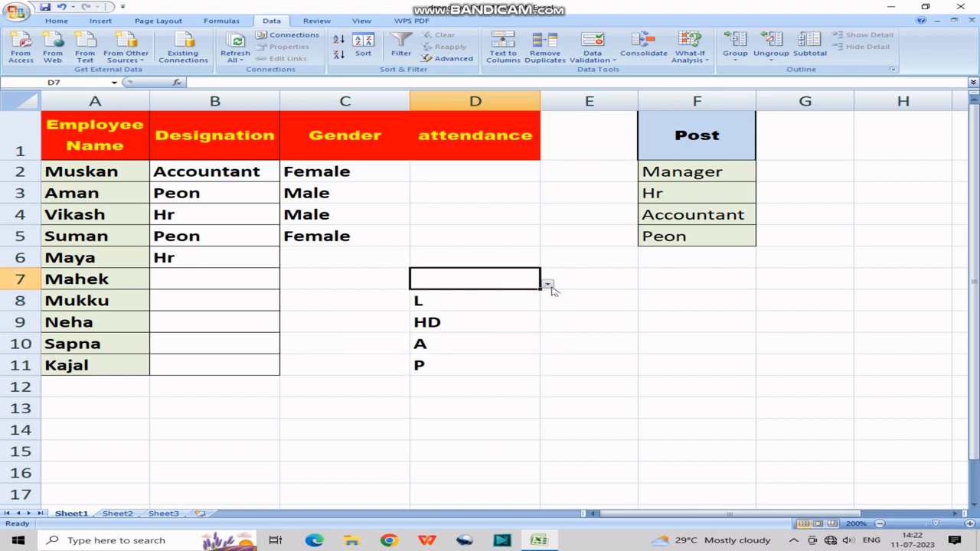
{"action": "left_click", "coordinate": [549, 284]}
{"action": "left_click", "coordinate": [512, 311]}
{"action": "left_click", "coordinate": [508, 262]}
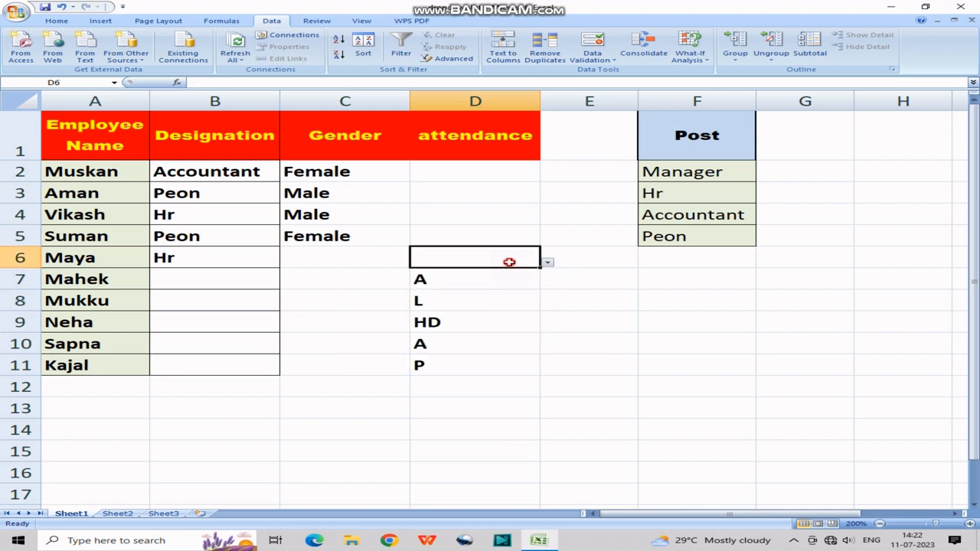
{"action": "left_click", "coordinate": [548, 263]}
{"action": "left_click", "coordinate": [497, 294]}
Choose HD as the attendance in D5 and A in D4 from their in-cell lists
{"action": "left_click", "coordinate": [513, 238]}
{"action": "left_click", "coordinate": [548, 242]}
{"action": "left_click", "coordinate": [489, 294]}
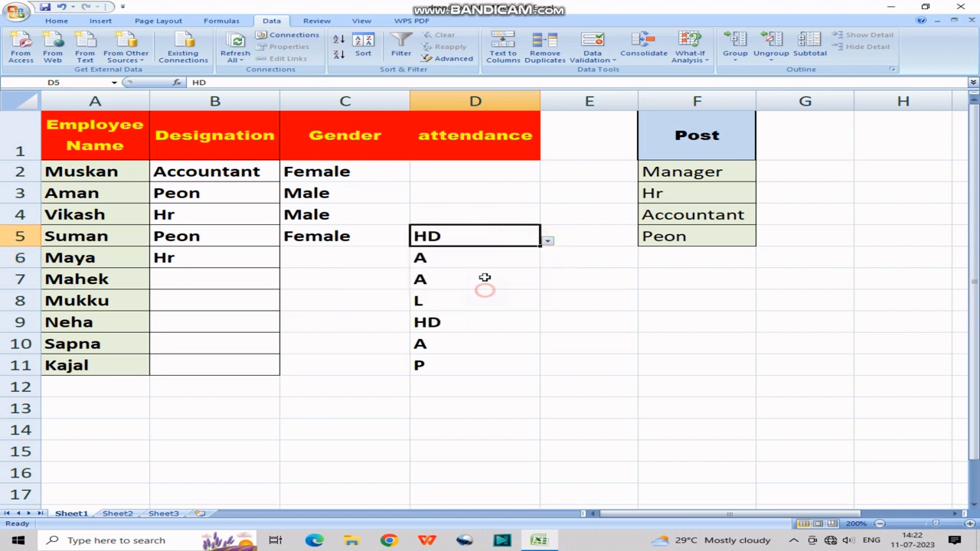
{"action": "left_click", "coordinate": [503, 216]}
{"action": "left_click", "coordinate": [548, 219]}
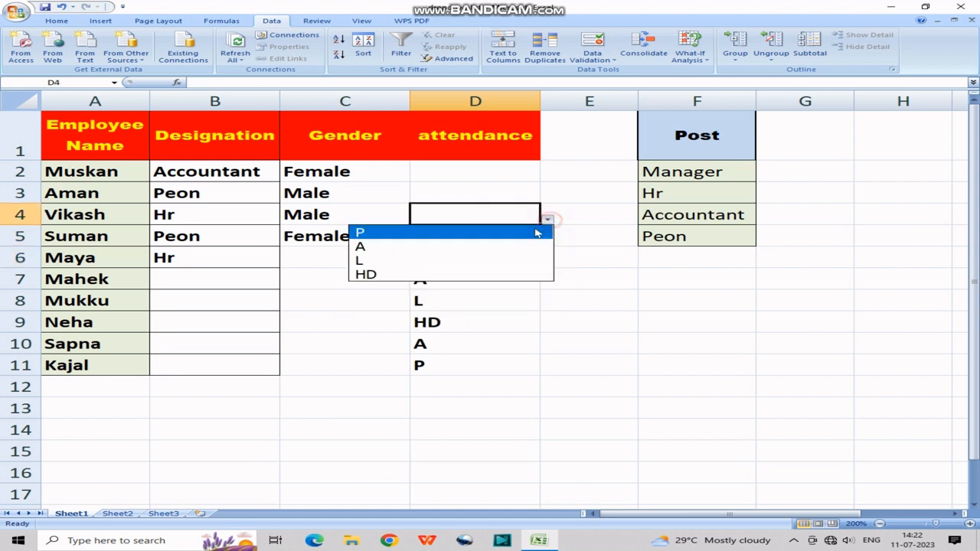
{"action": "left_click", "coordinate": [490, 246]}
Choose A as the attendance in D3 and HD in D2 from their in-cell lists
{"action": "left_click", "coordinate": [516, 194]}
{"action": "left_click", "coordinate": [547, 198]}
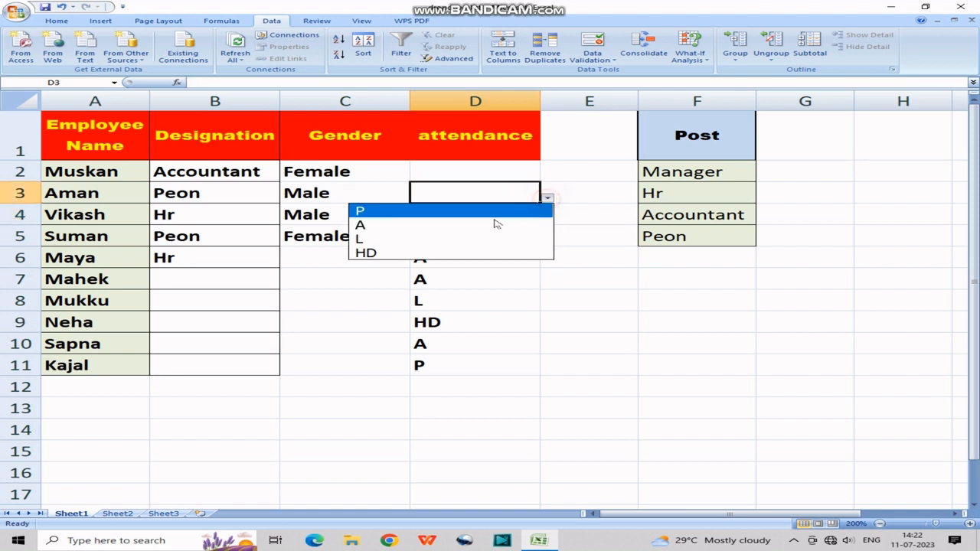
{"action": "left_click", "coordinate": [477, 225]}
{"action": "left_click", "coordinate": [505, 169]}
{"action": "left_click", "coordinate": [548, 176]}
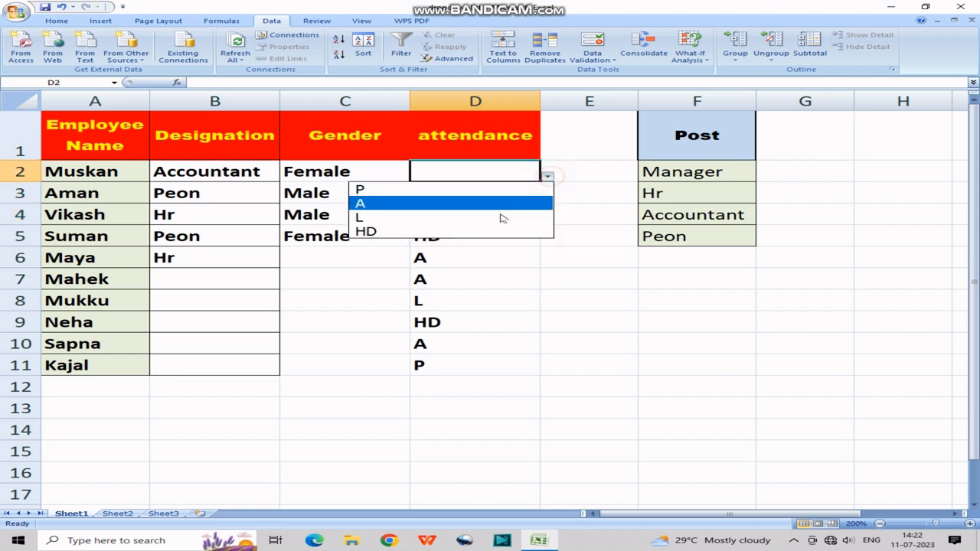
{"action": "left_click", "coordinate": [490, 231]}
{"action": "left_click", "coordinate": [501, 276]}
Choose Male as the gender in C6 and Female in C7 from their in-cell lists
{"action": "left_click", "coordinate": [344, 255]}
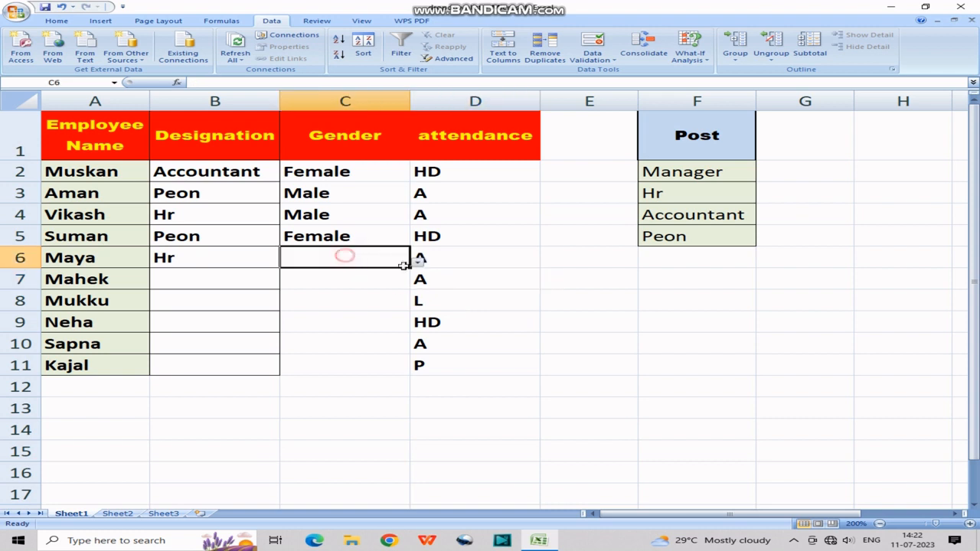
{"action": "left_click", "coordinate": [418, 260]}
{"action": "left_click", "coordinate": [383, 289]}
{"action": "left_click", "coordinate": [386, 279]}
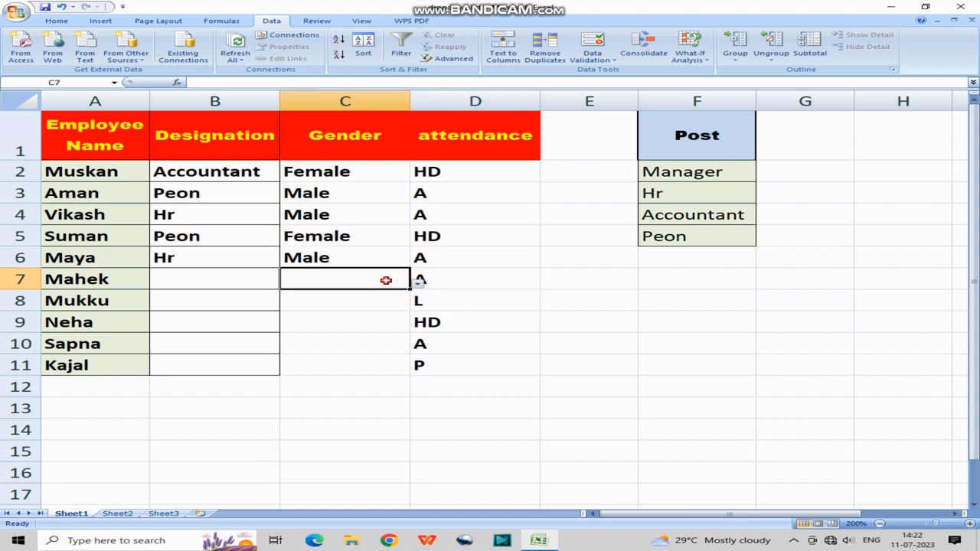
{"action": "left_click", "coordinate": [421, 279]}
{"action": "left_click", "coordinate": [392, 280]}
{"action": "left_click", "coordinate": [418, 281]}
{"action": "left_click", "coordinate": [390, 298]}
Set the gender in both C8 and C9 to Female from their in-cell lists
{"action": "left_click", "coordinate": [399, 300]}
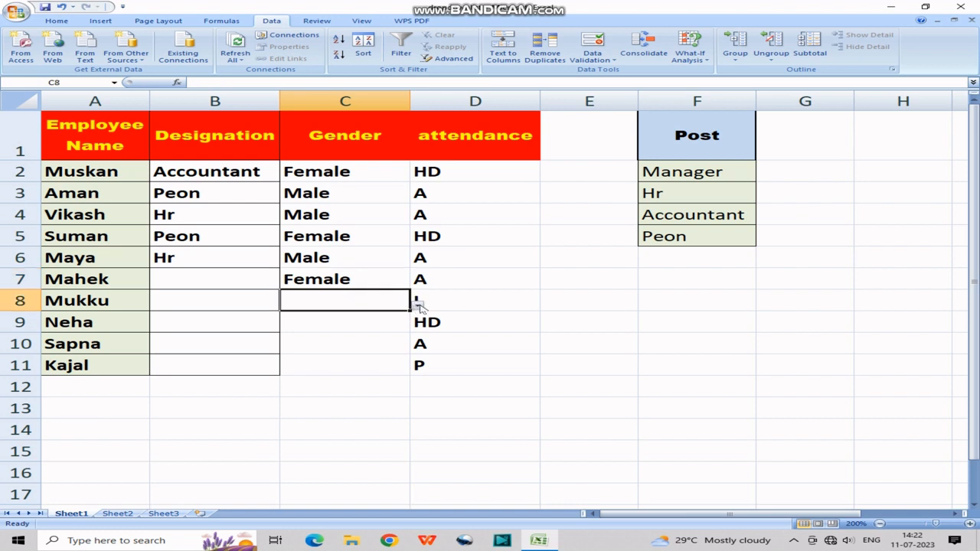
{"action": "left_click", "coordinate": [418, 305]}
{"action": "left_click", "coordinate": [380, 323]}
{"action": "left_click", "coordinate": [374, 324]}
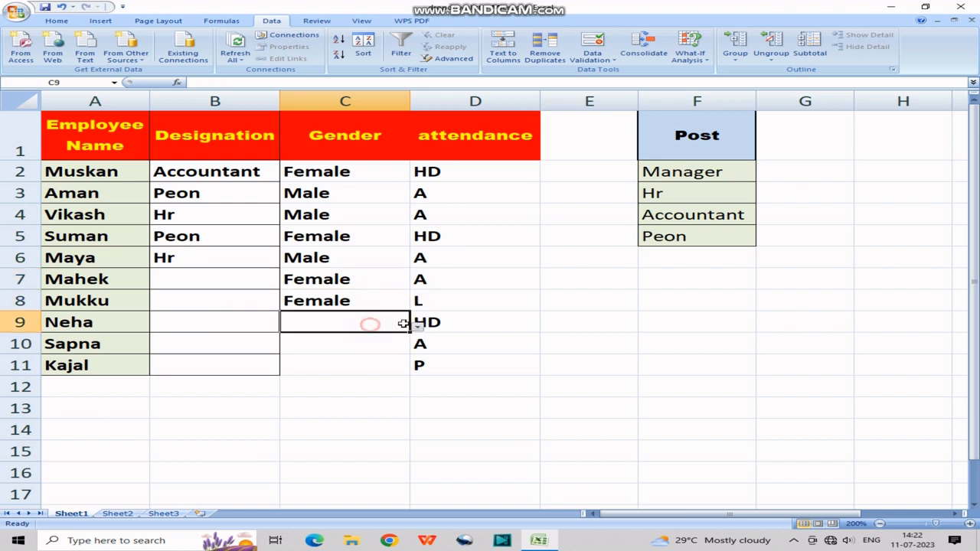
{"action": "left_click", "coordinate": [418, 326]}
{"action": "left_click", "coordinate": [368, 341]}
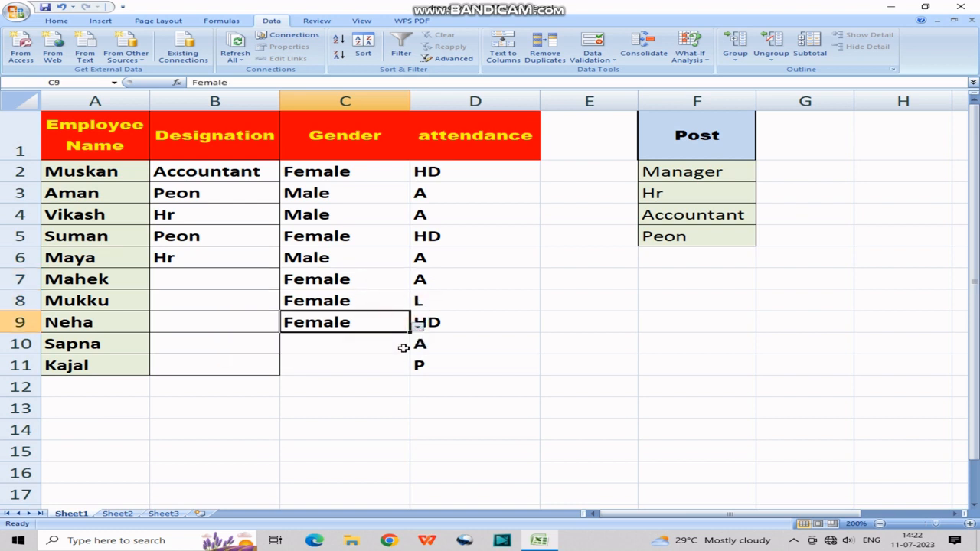